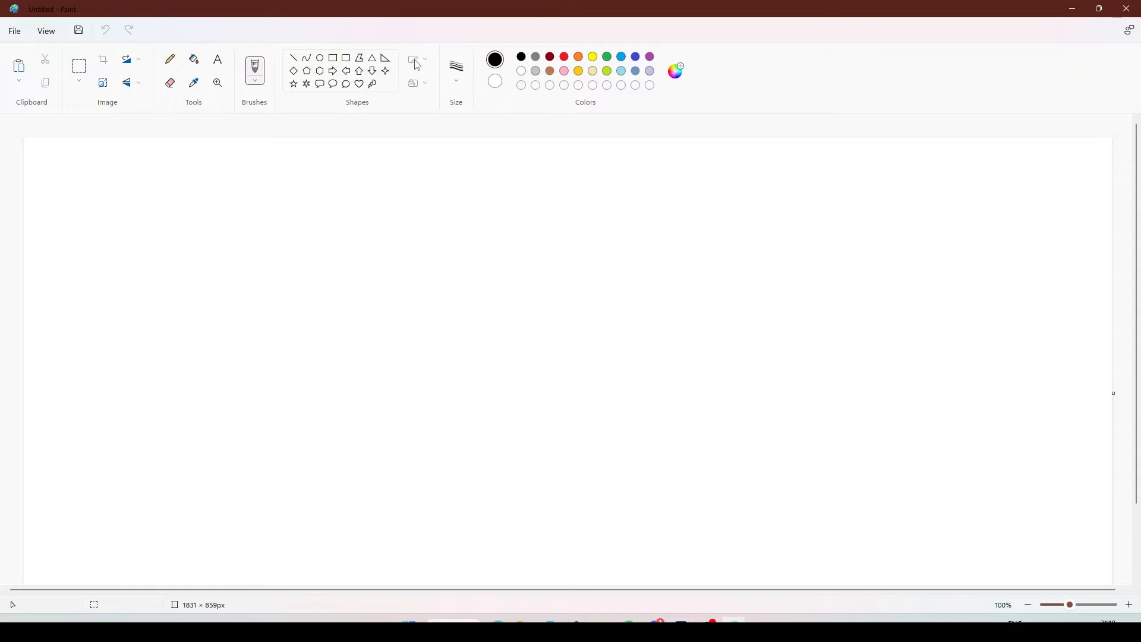
pyautogui.click(676, 70)
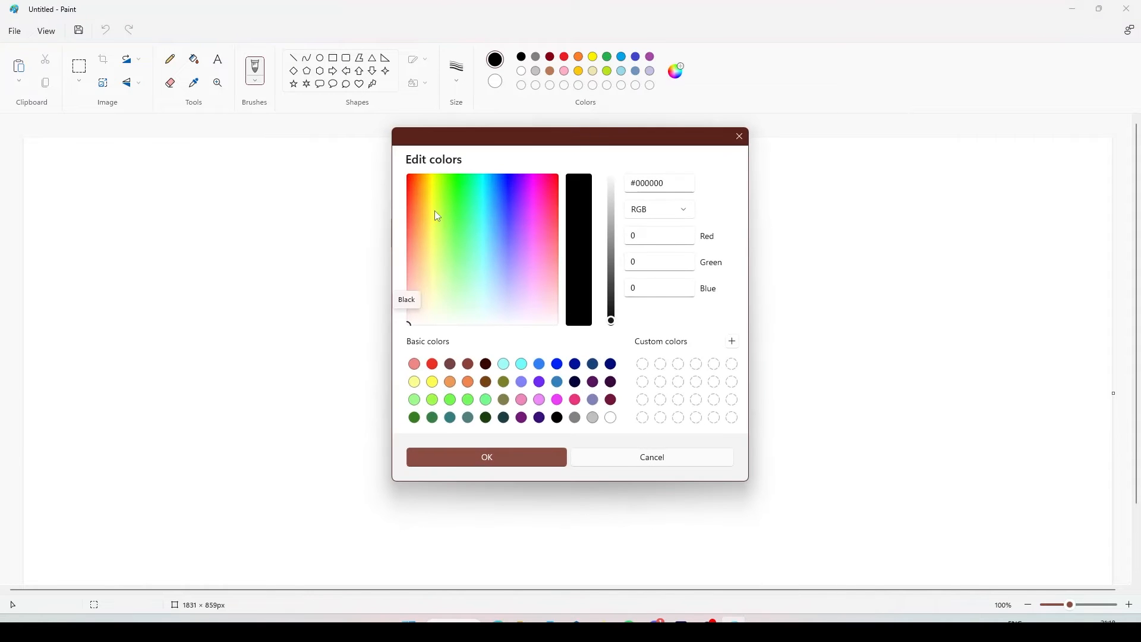
pyautogui.click(740, 137)
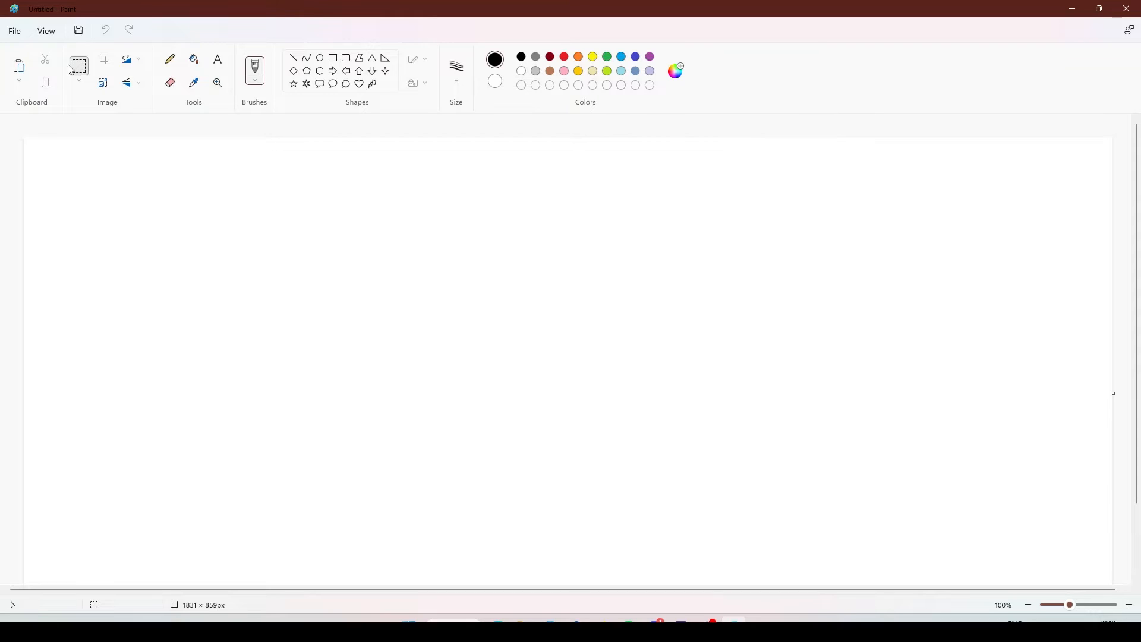
pyautogui.click(18, 31)
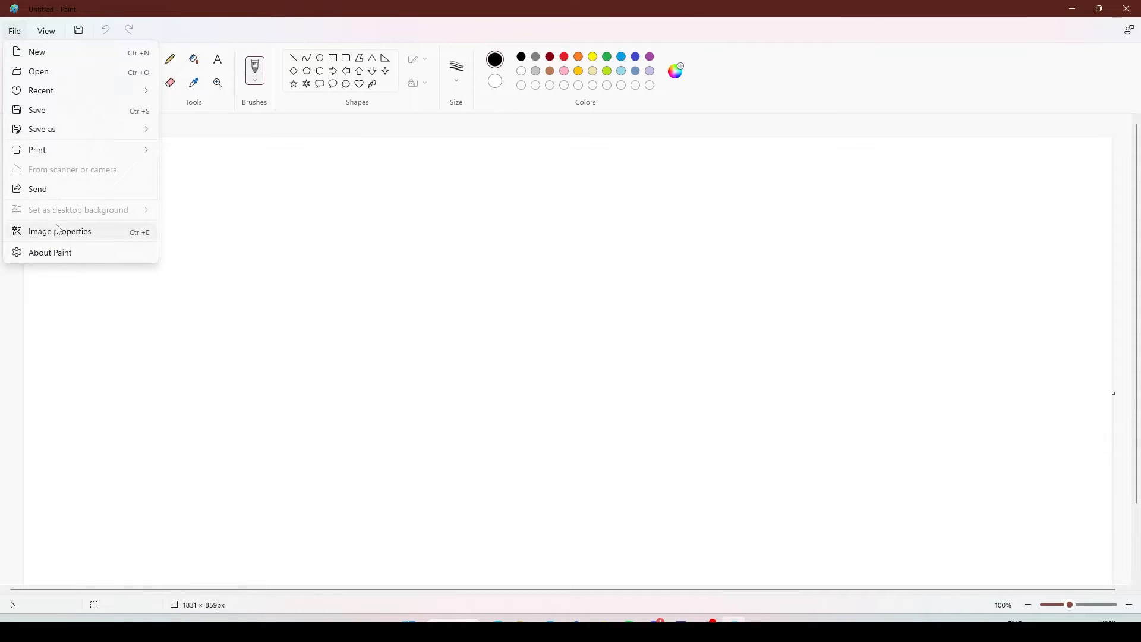
pyautogui.click(49, 35)
pyautogui.click(50, 35)
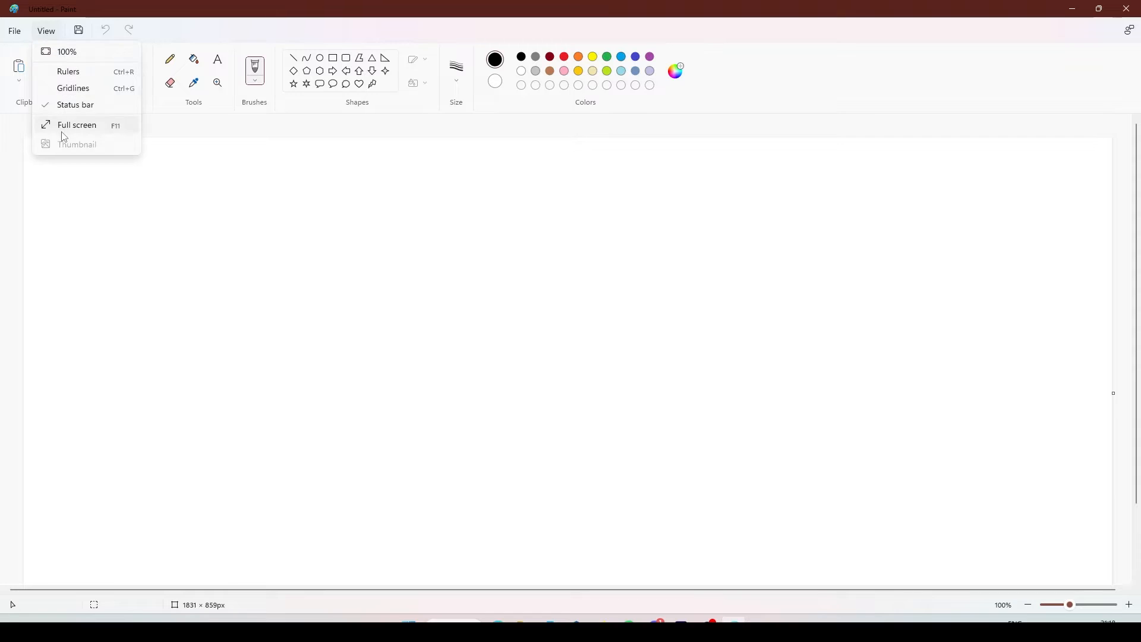
pyautogui.click(550, 352)
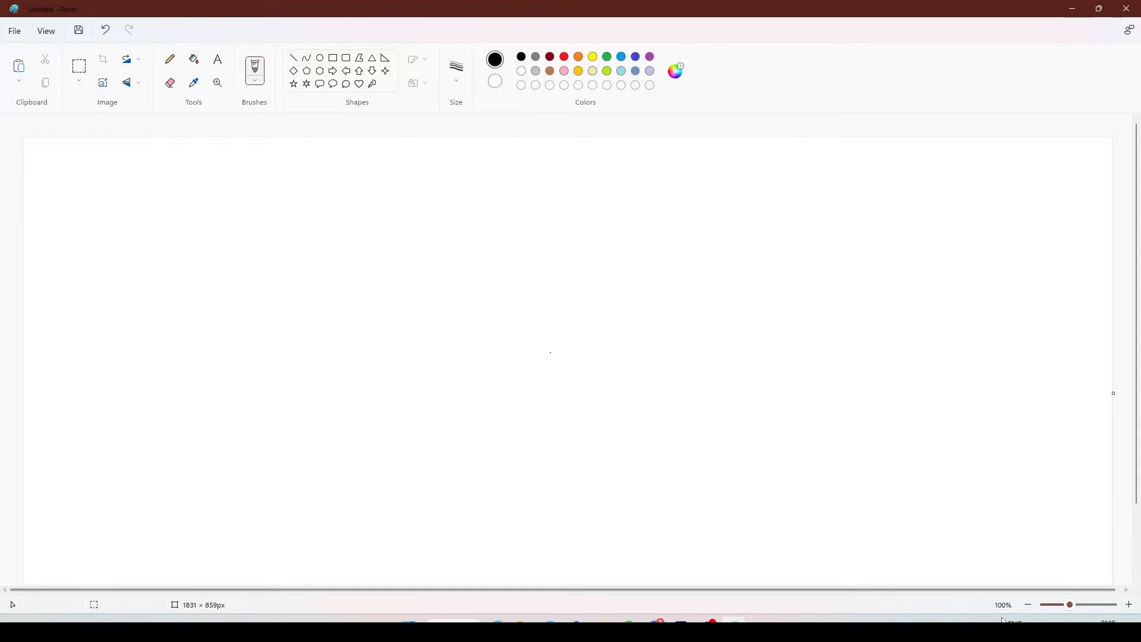
pyautogui.moveTo(1070, 605)
pyautogui.mouseDown()
pyautogui.moveTo(1085, 611)
pyautogui.moveTo(1073, 603)
pyautogui.mouseUp()
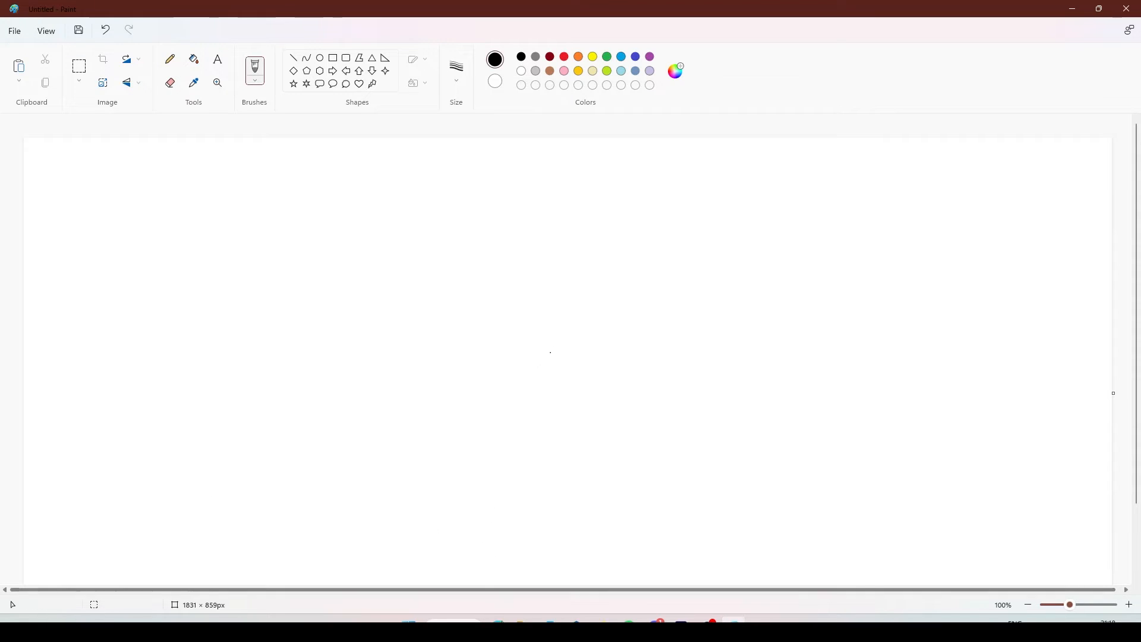
# Step: Switch to the Edge browser and capture a rectangular screenshot of the Google results page for "the paint"
pyautogui.click(500, 626)
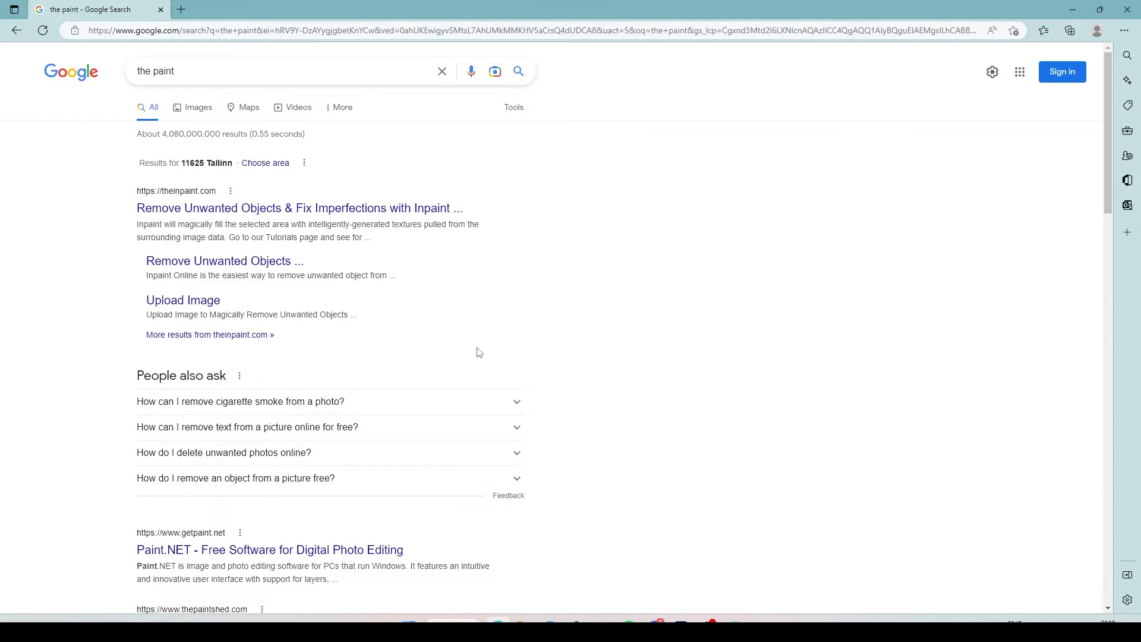
pyautogui.press('shift+super+s')
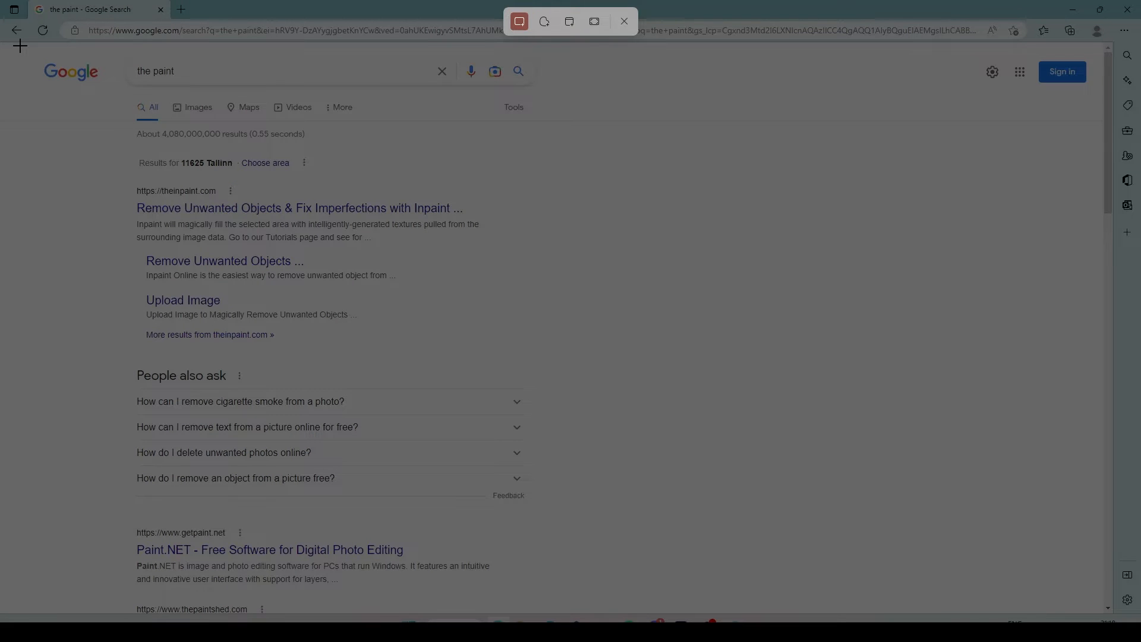
pyautogui.moveTo(26, 41); pyautogui.dragTo(1102, 588)
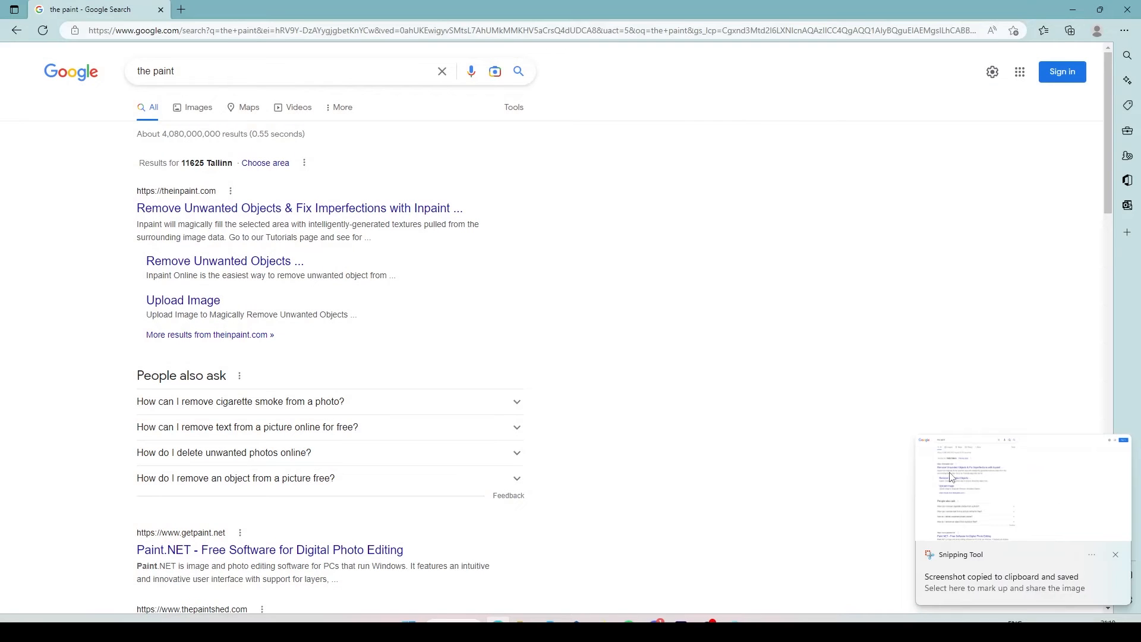
# Step: Switch back to Paint, paste the captured screenshot onto the canvas and deselect it
pyautogui.click(734, 622)
pyautogui.click(81, 67)
pyautogui.rightClick(114, 185)
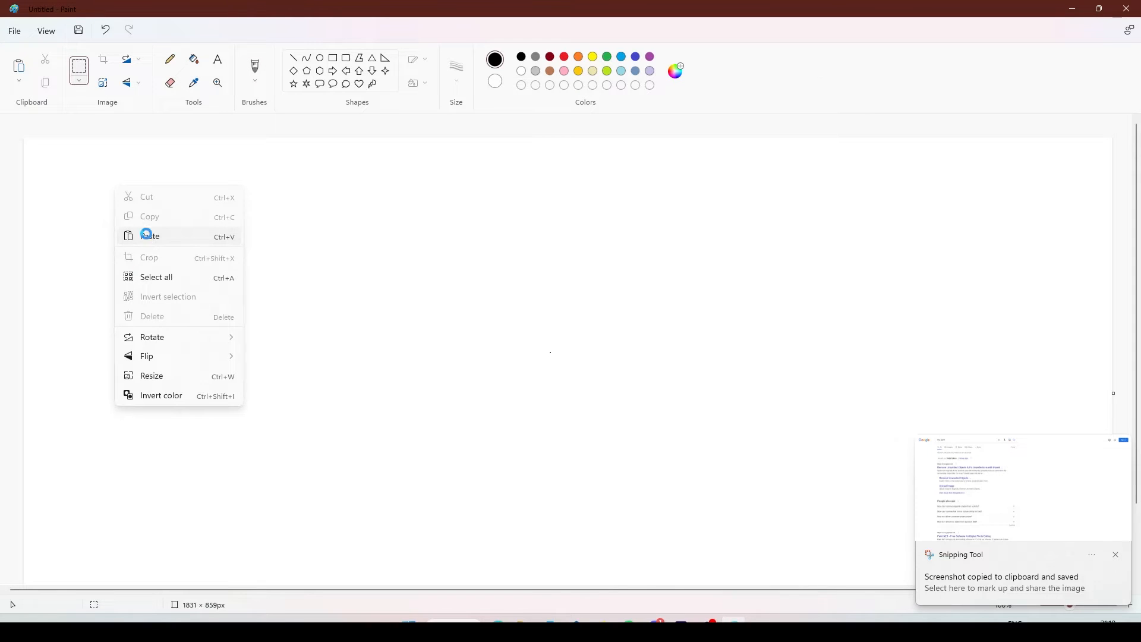
pyautogui.click(149, 237)
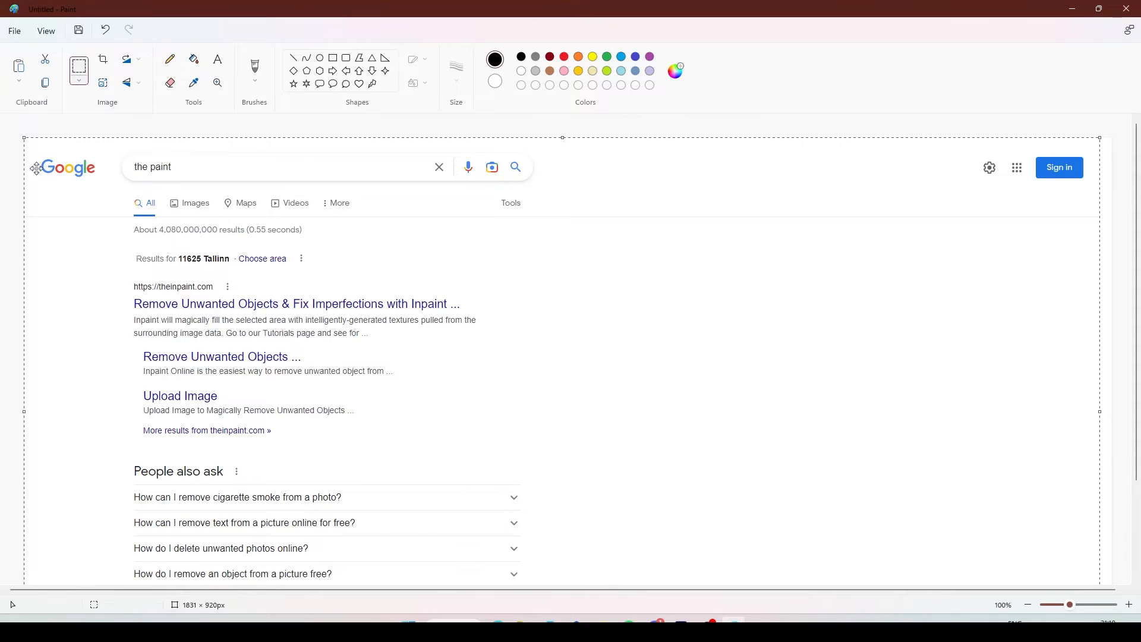
pyautogui.click(10, 173)
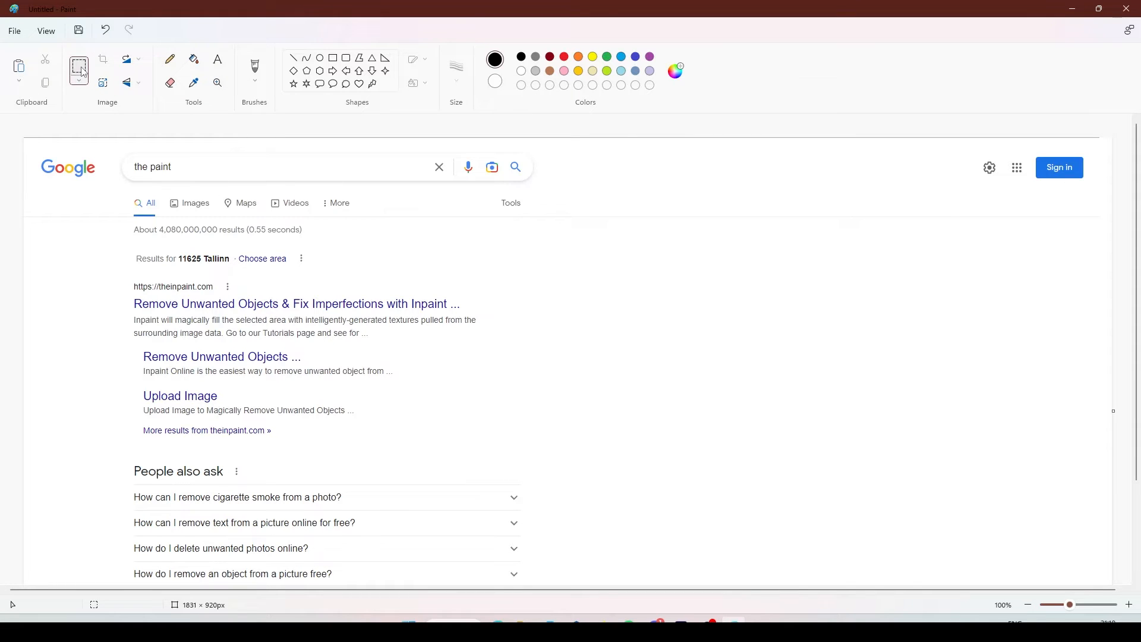
# Step: Set the foreground to indigo and the background to red, and move the "Upload Image" block to the right, leaving a red fill
pyautogui.moveTo(135, 385); pyautogui.dragTo(361, 452)
pyautogui.click(637, 59)
pyautogui.click(497, 83)
pyautogui.click(562, 58)
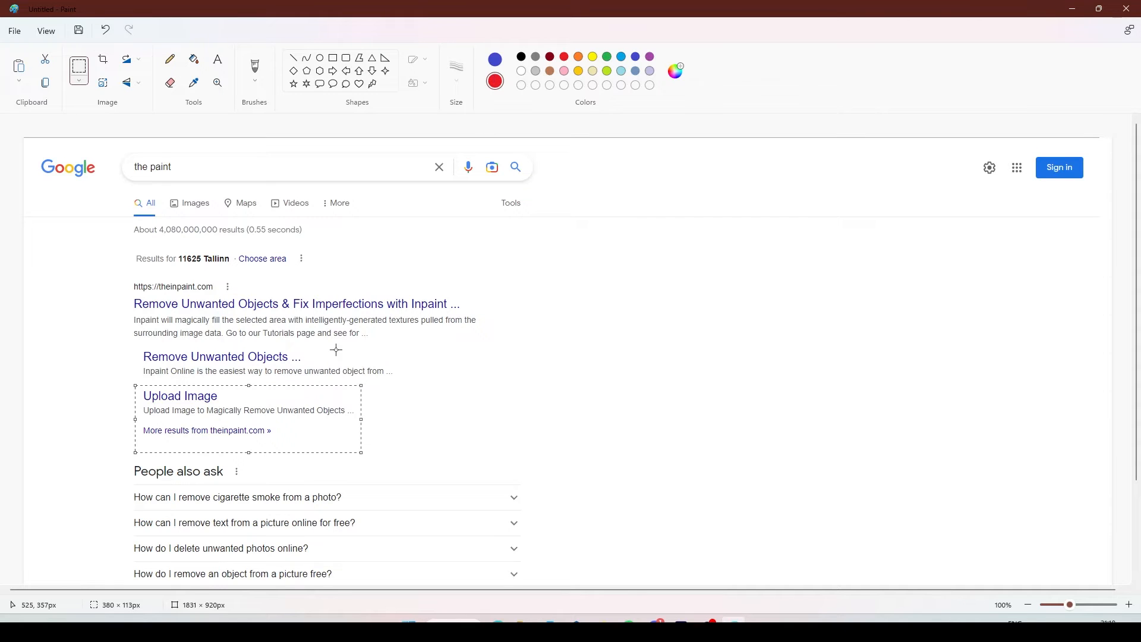
pyautogui.moveTo(253, 419); pyautogui.dragTo(494, 427)
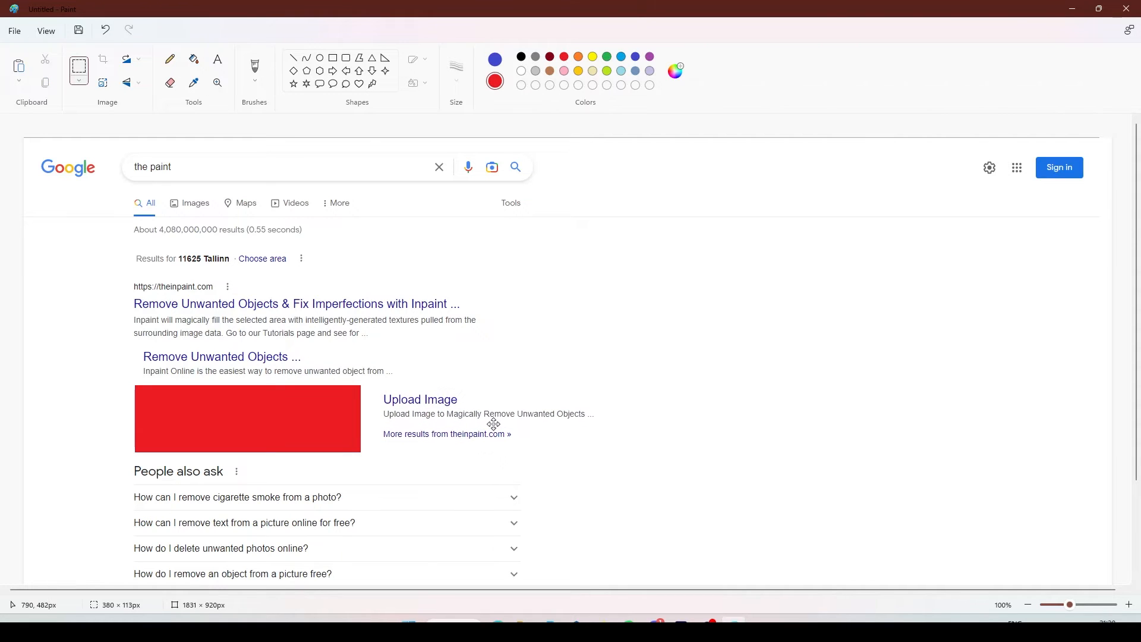
pyautogui.click(691, 402)
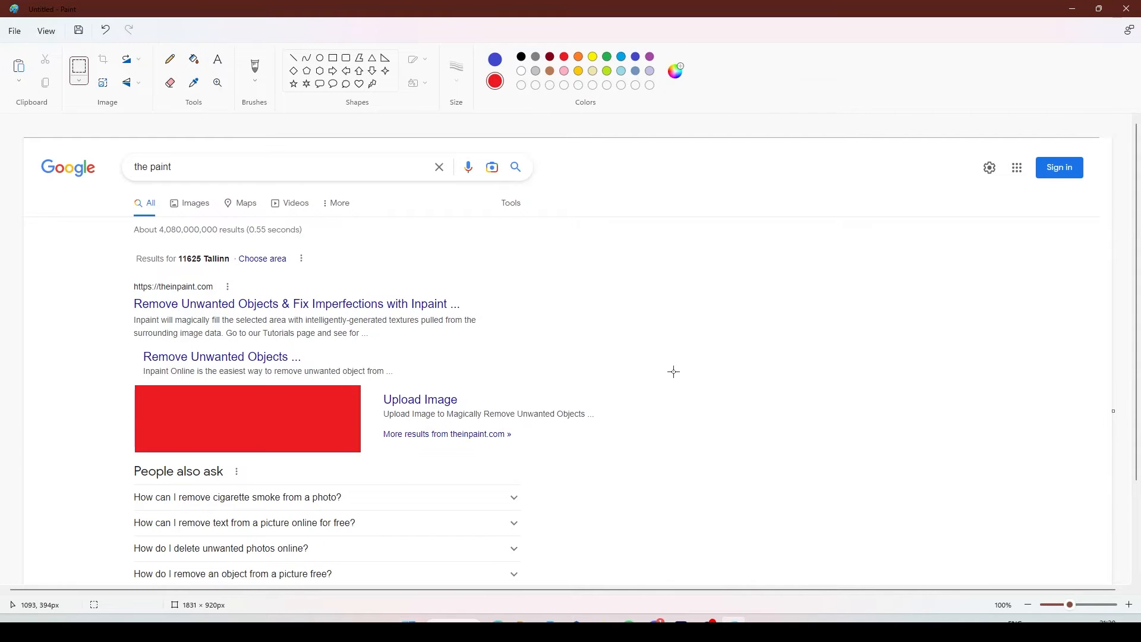
# Step: Sample the search box's white as the background color and erase the text "the paint" from the search box
pyautogui.click(195, 84)
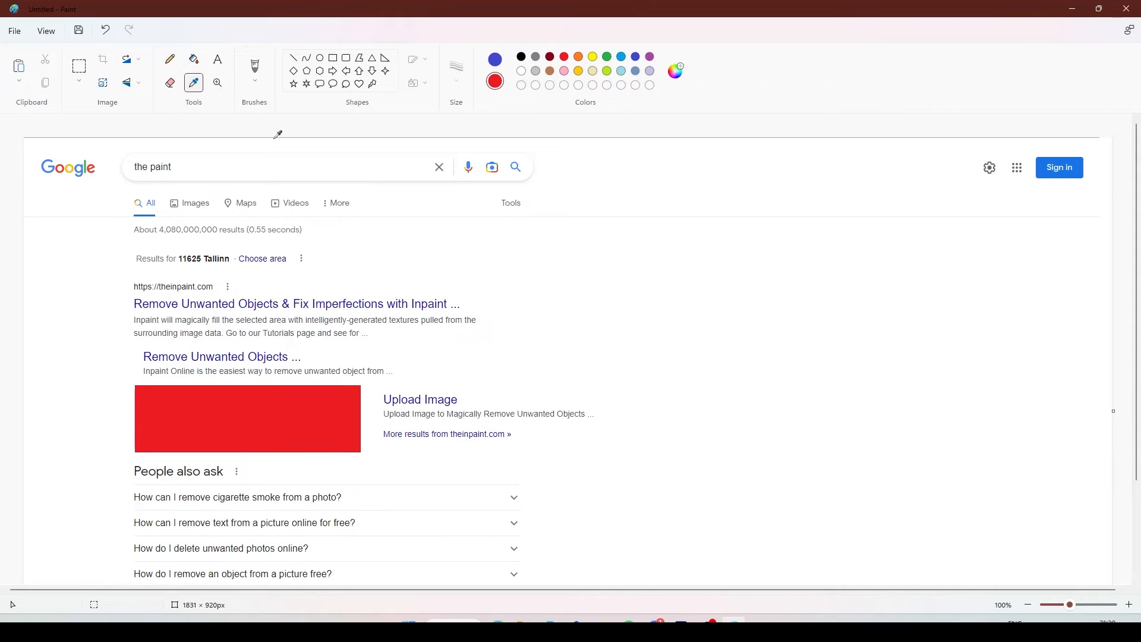
pyautogui.rightClick(155, 158)
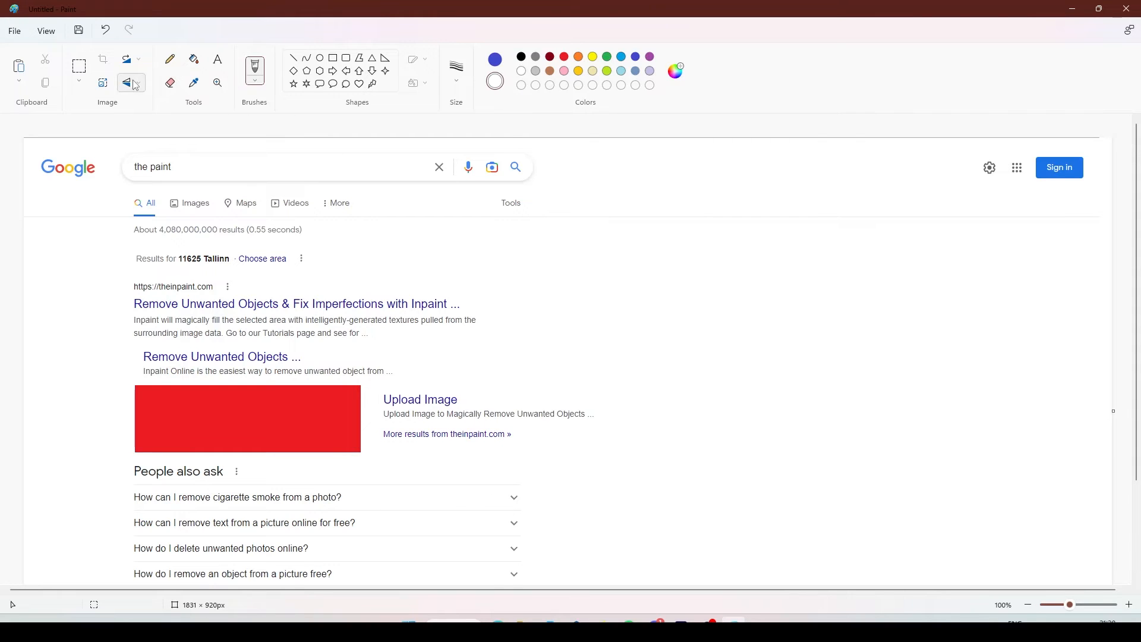
pyautogui.click(79, 75)
pyautogui.moveTo(180, 150)
pyautogui.mouseDown()
pyautogui.moveTo(171, 178)
pyautogui.moveTo(128, 186)
pyautogui.mouseUp()
pyautogui.press('Delete')
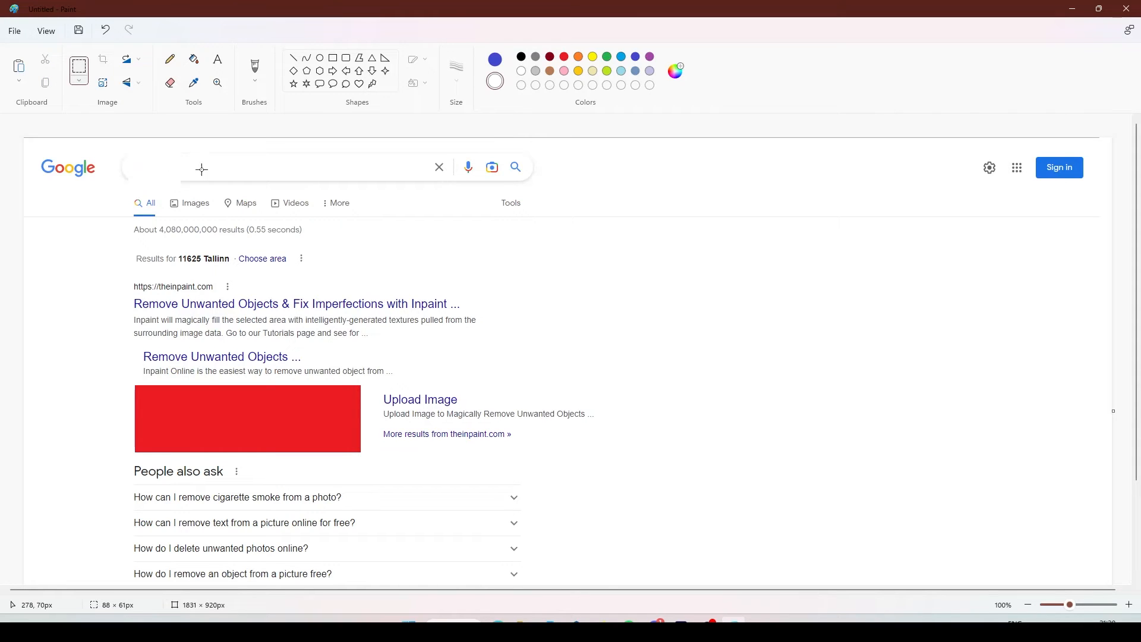
pyautogui.moveTo(200, 140); pyautogui.dragTo(128, 167)
pyautogui.click(370, 231)
# Step: Turn on transparent selection and move the first search result block, about 598 × 221 px, to the blank area at the right
pyautogui.moveTo(131, 225); pyautogui.dragTo(486, 356)
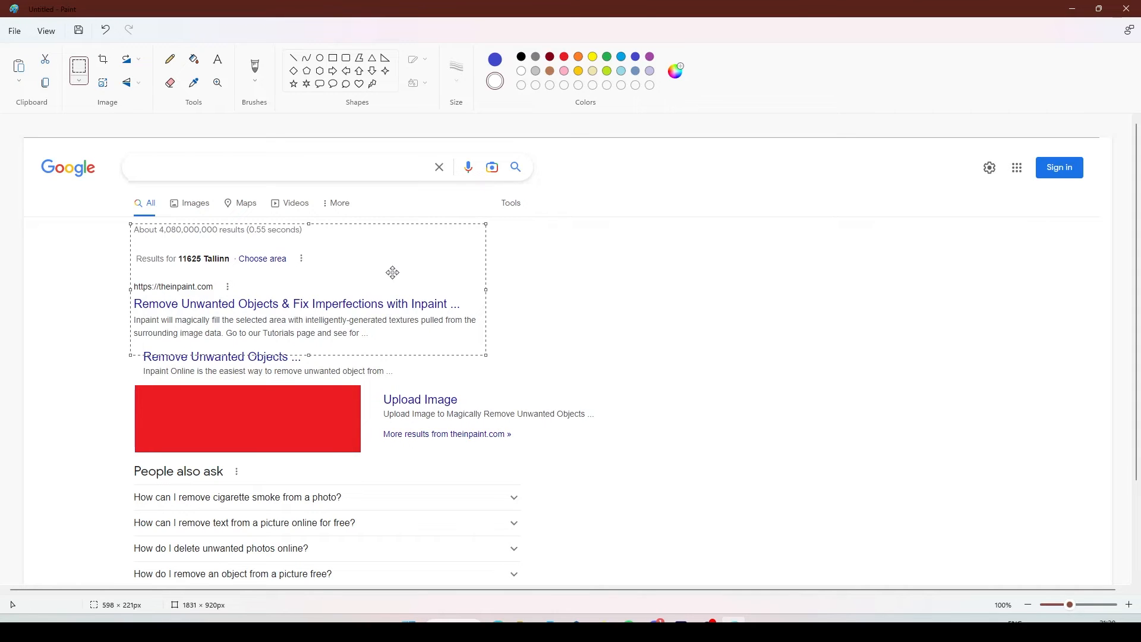
pyautogui.moveTo(349, 299); pyautogui.dragTo(360, 224)
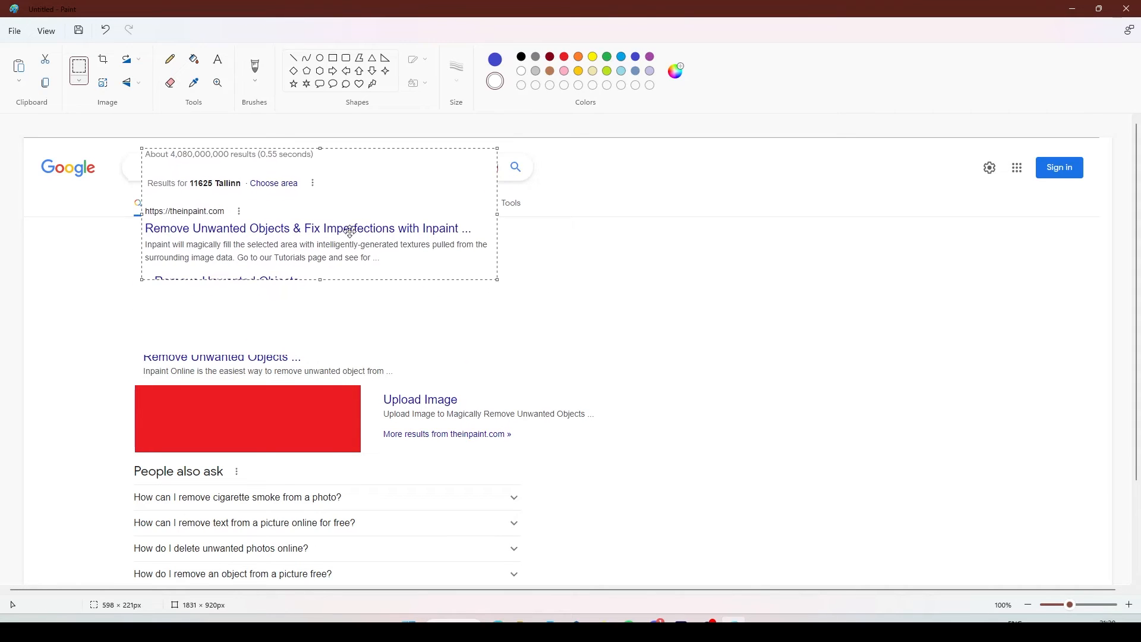
pyautogui.click(84, 85)
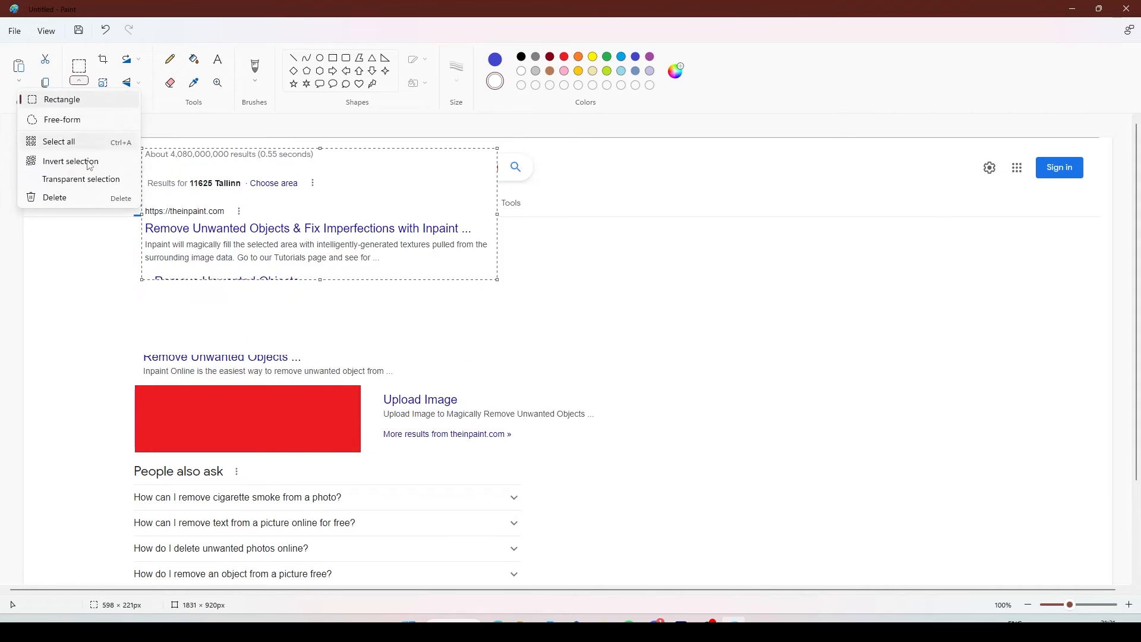
pyautogui.click(89, 180)
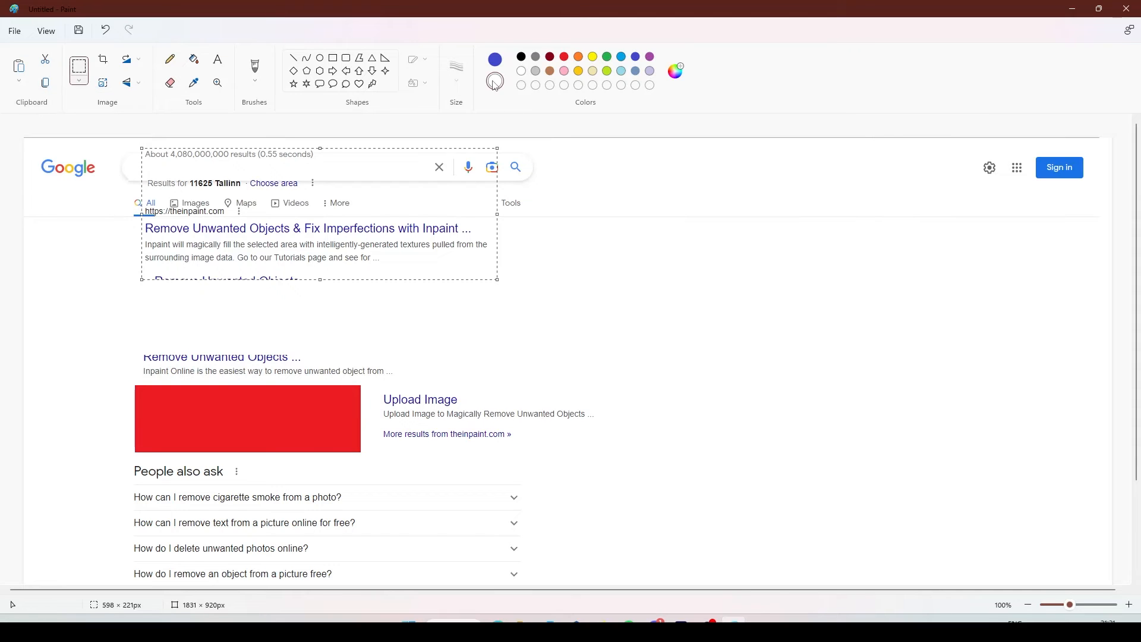
pyautogui.moveTo(389, 220); pyautogui.dragTo(860, 316)
pyautogui.click(783, 451)
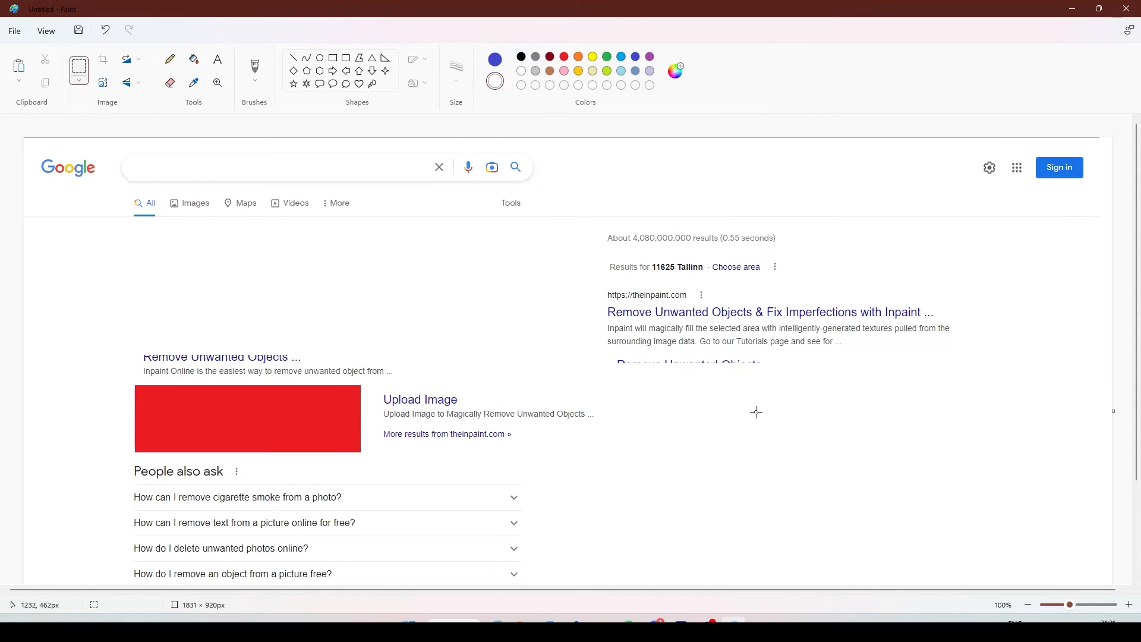
# Step: Add the text "asdsadasd" in Calibri 16 in the emptied results area with a brown background fill
pyautogui.click(218, 66)
pyautogui.click(178, 246)
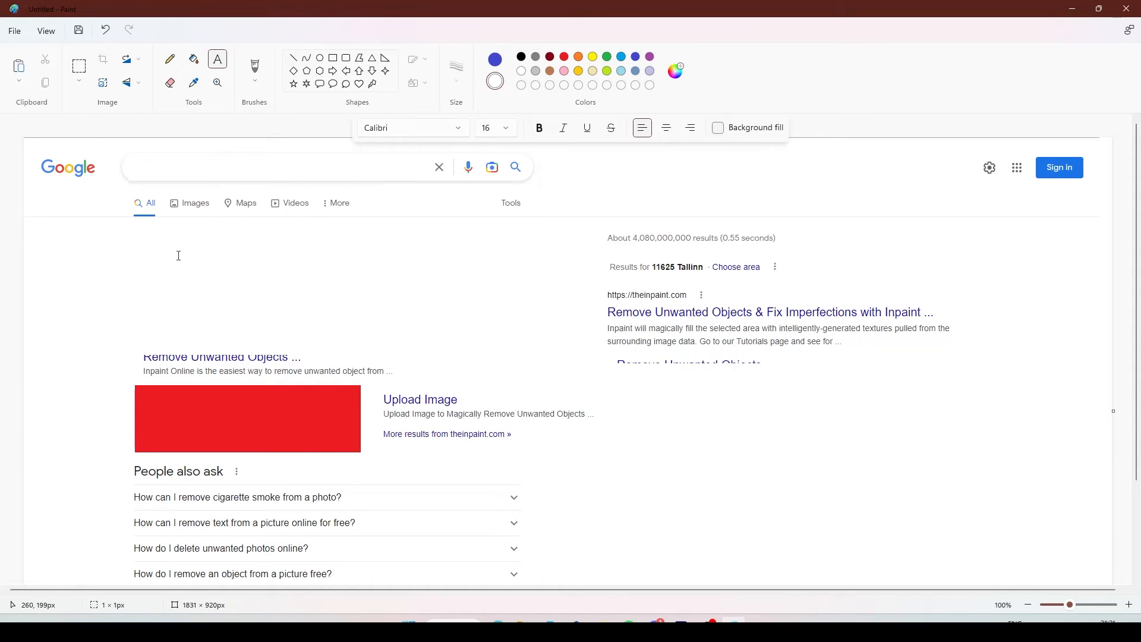
pyautogui.click(719, 130)
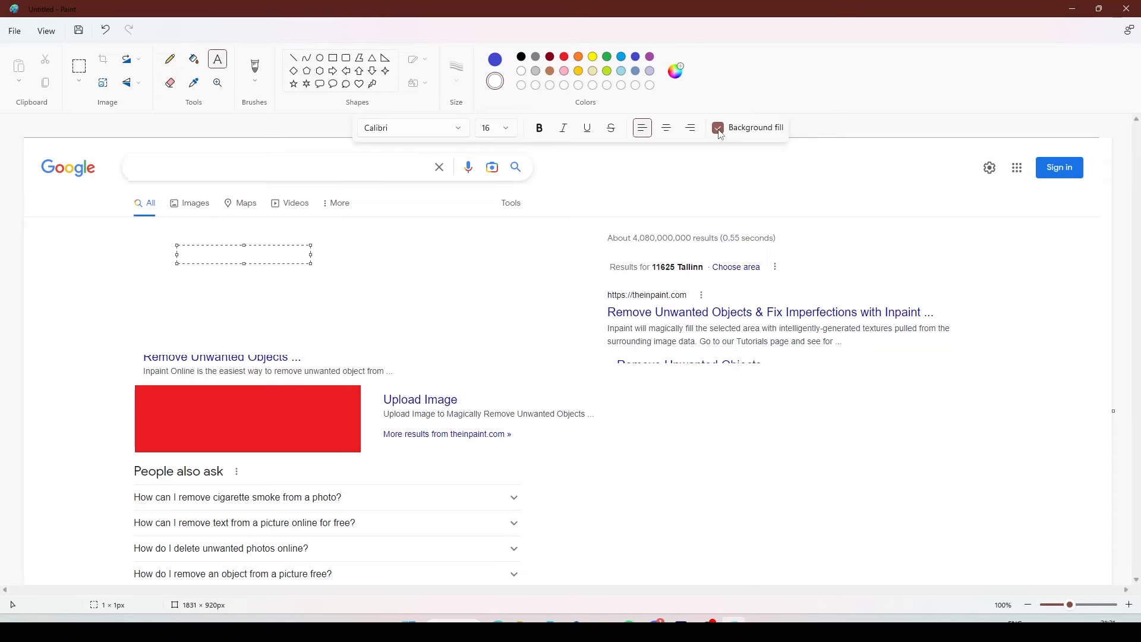
pyautogui.write('sdsadasd')
pyautogui.moveTo(246, 254); pyautogui.dragTo(177, 255)
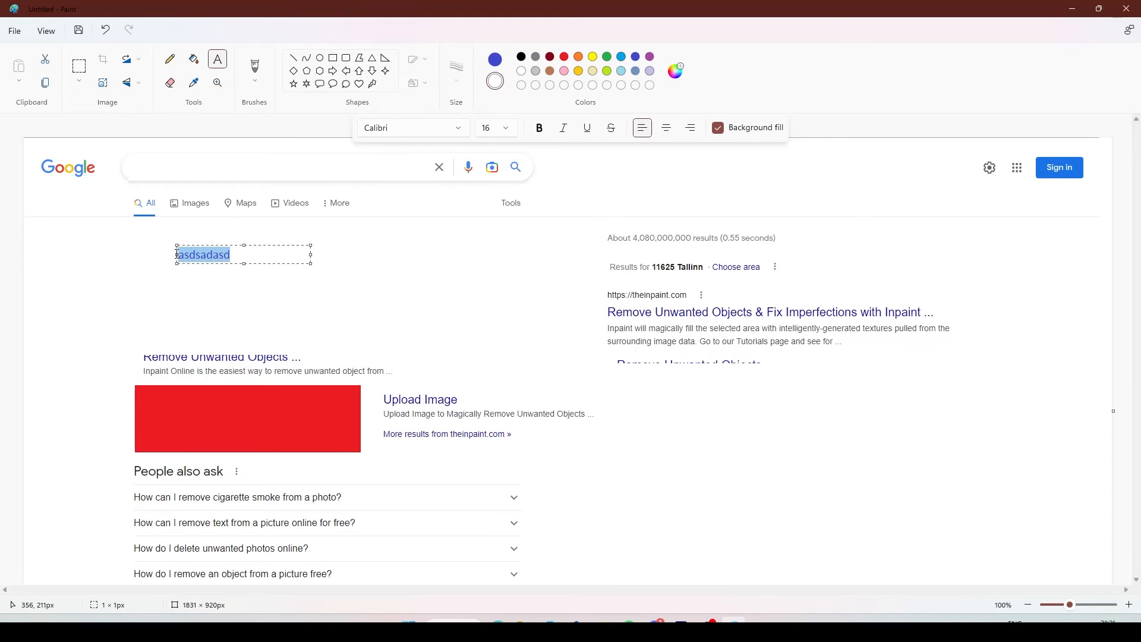
pyautogui.click(550, 76)
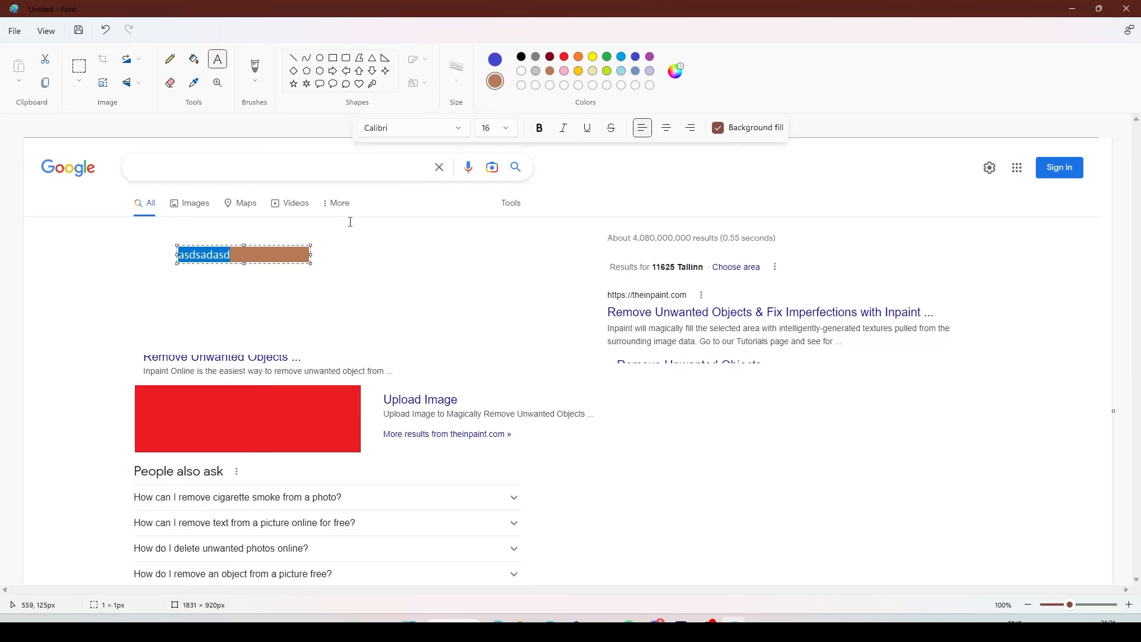
# Step: Color the letters "dasd" at the end of the text black and place the text box slightly lower
pyautogui.moveTo(268, 245); pyautogui.dragTo(237, 254)
pyautogui.click(272, 256)
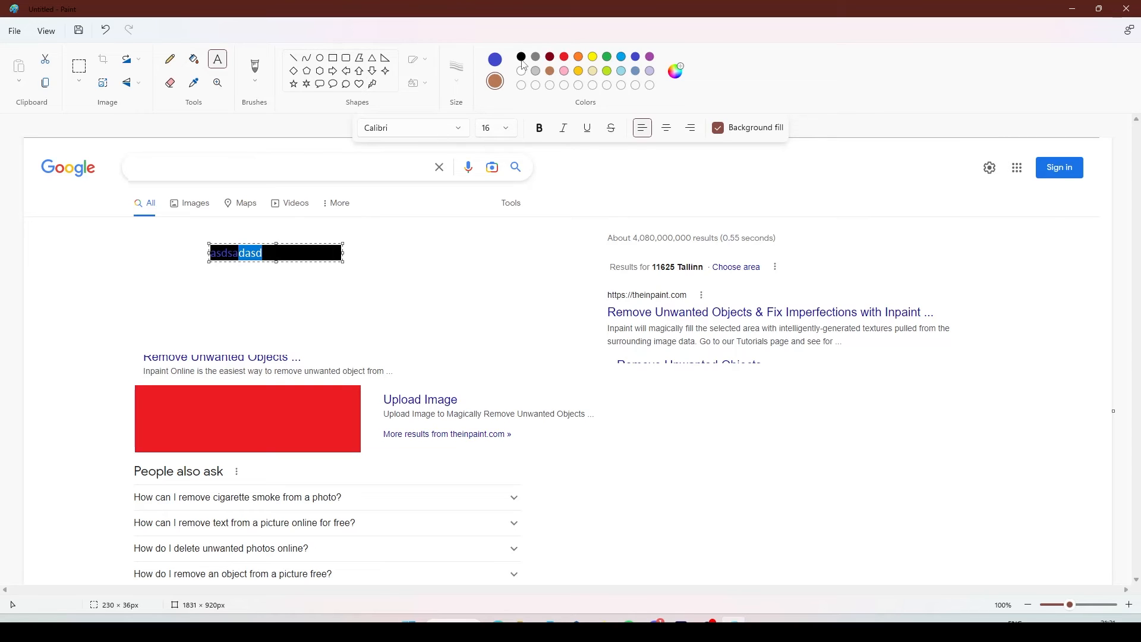
pyautogui.click(496, 61)
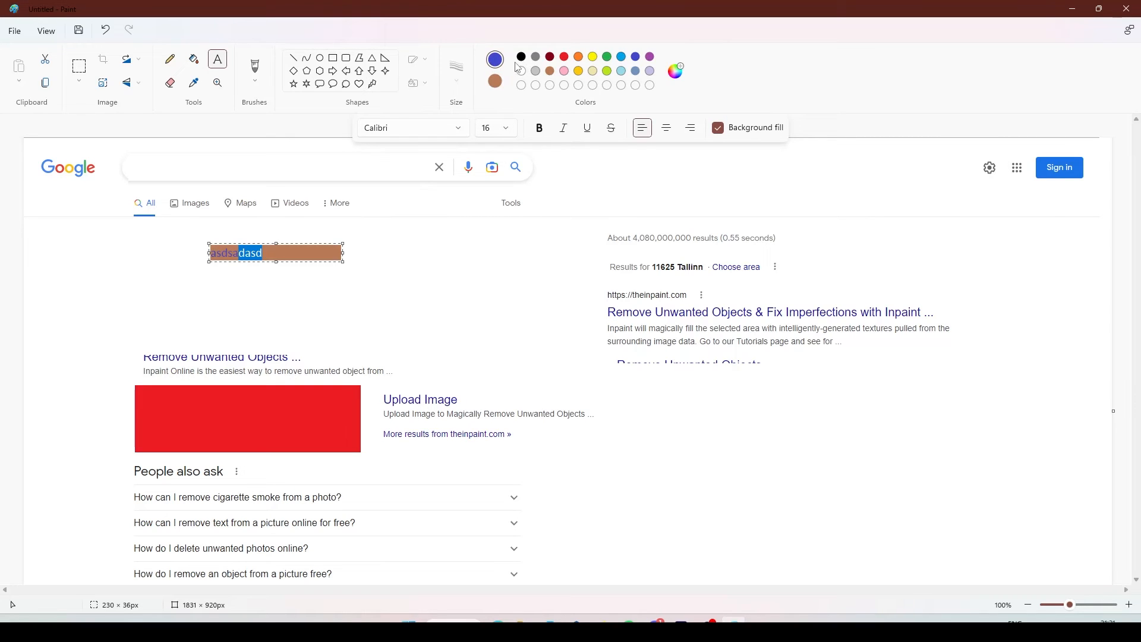
pyautogui.click(522, 58)
pyautogui.click(300, 252)
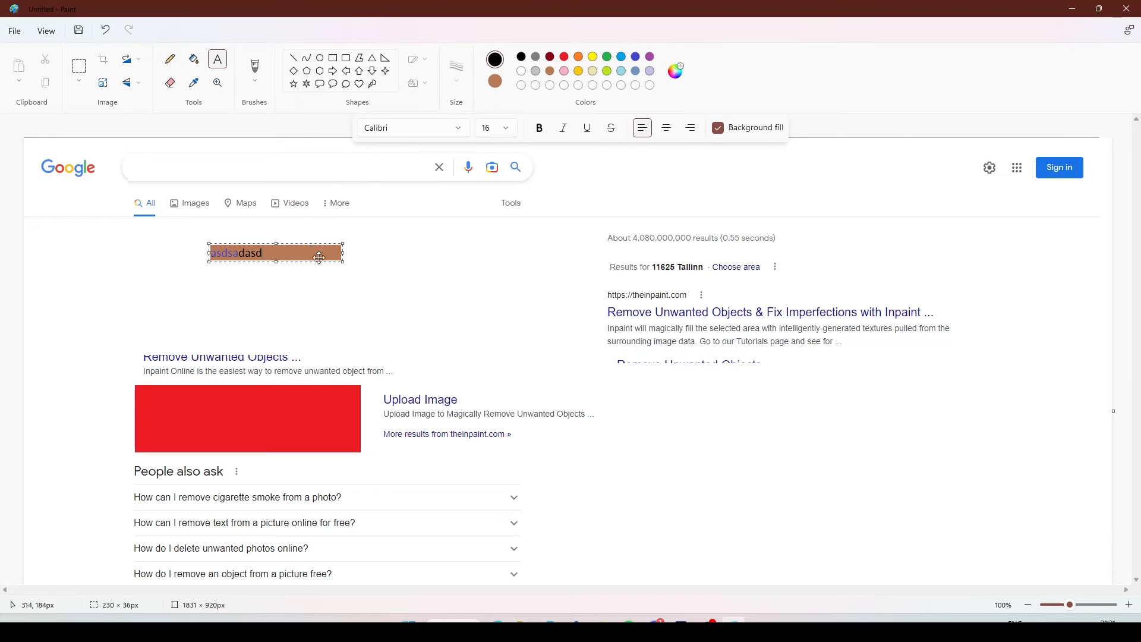
pyautogui.moveTo(305, 243); pyautogui.dragTo(300, 266)
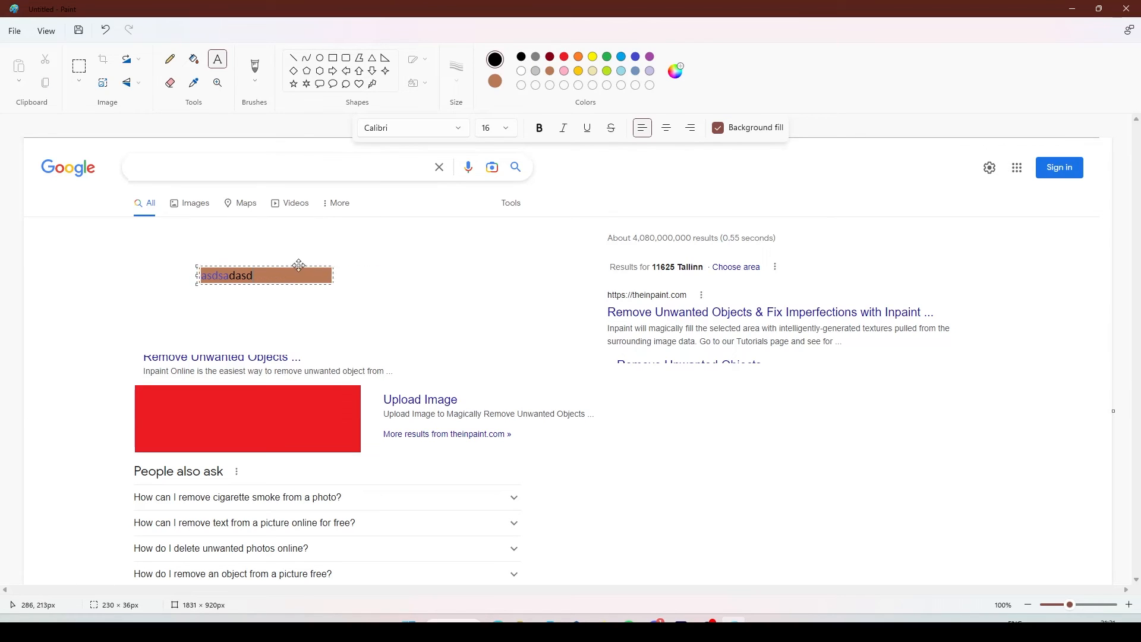
pyautogui.click(344, 314)
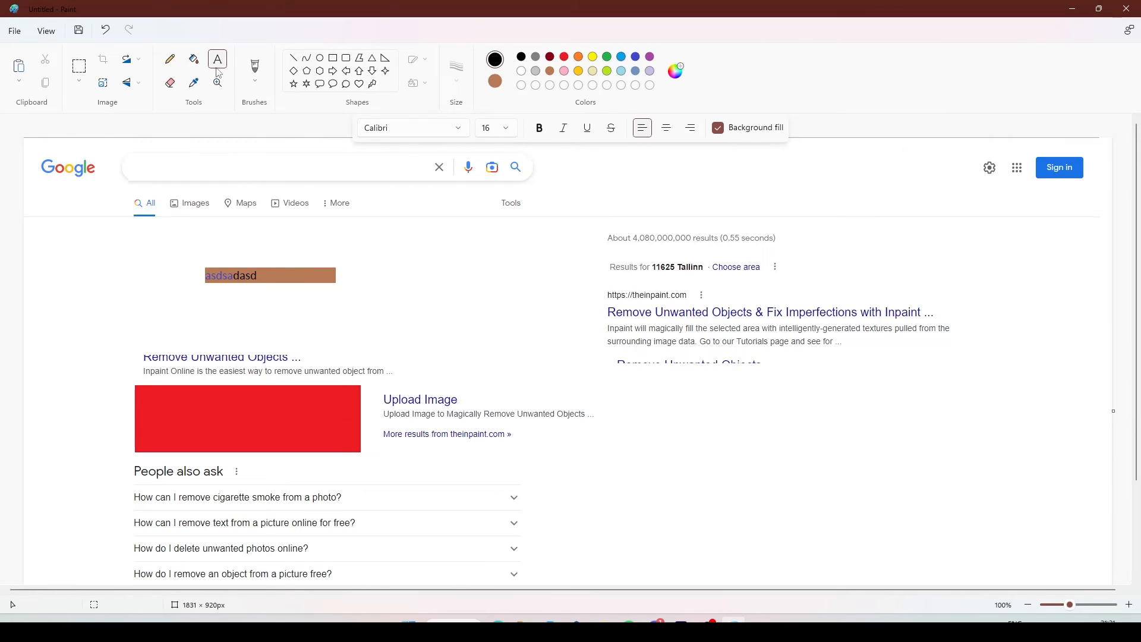
# Step: Try to reselect the placed text "asdsadasd" with the Text tool and with a rectangular selection
pyautogui.moveTo(206, 278); pyautogui.dragTo(287, 275)
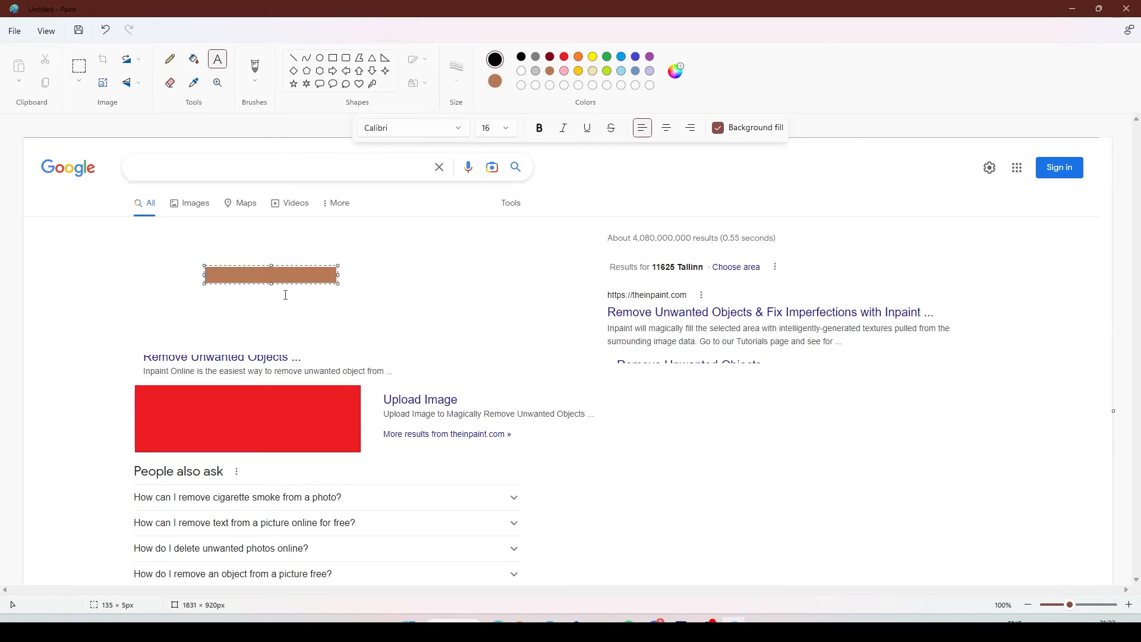
pyautogui.click(240, 307)
pyautogui.moveTo(201, 272); pyautogui.dragTo(292, 295)
pyautogui.click(290, 329)
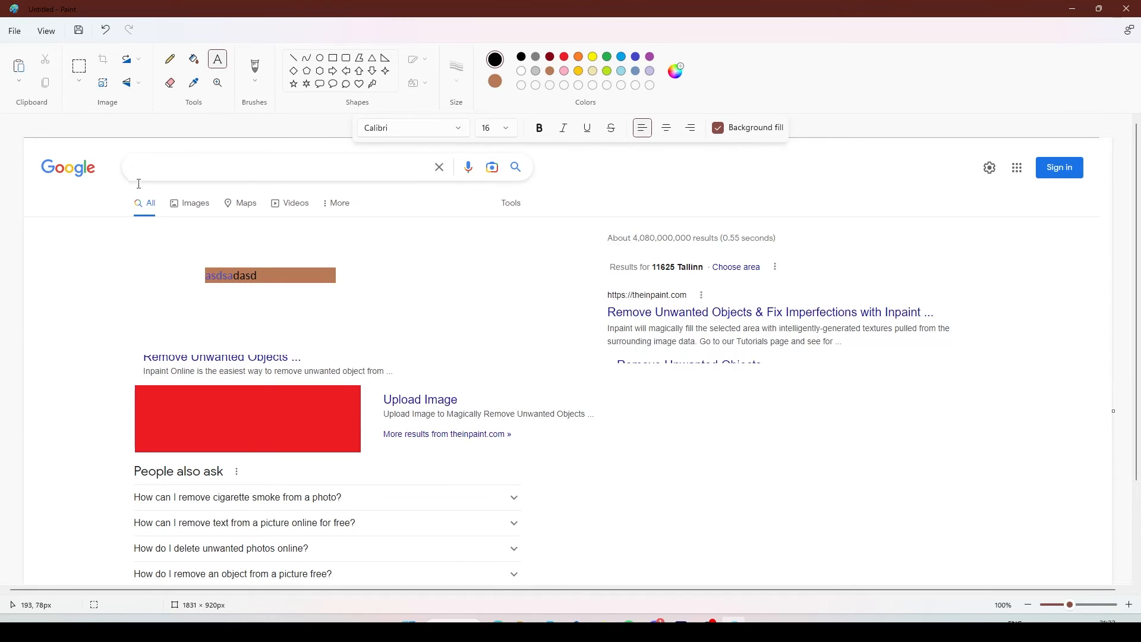
pyautogui.click(79, 66)
pyautogui.moveTo(199, 267); pyautogui.dragTo(293, 293)
pyautogui.click(298, 324)
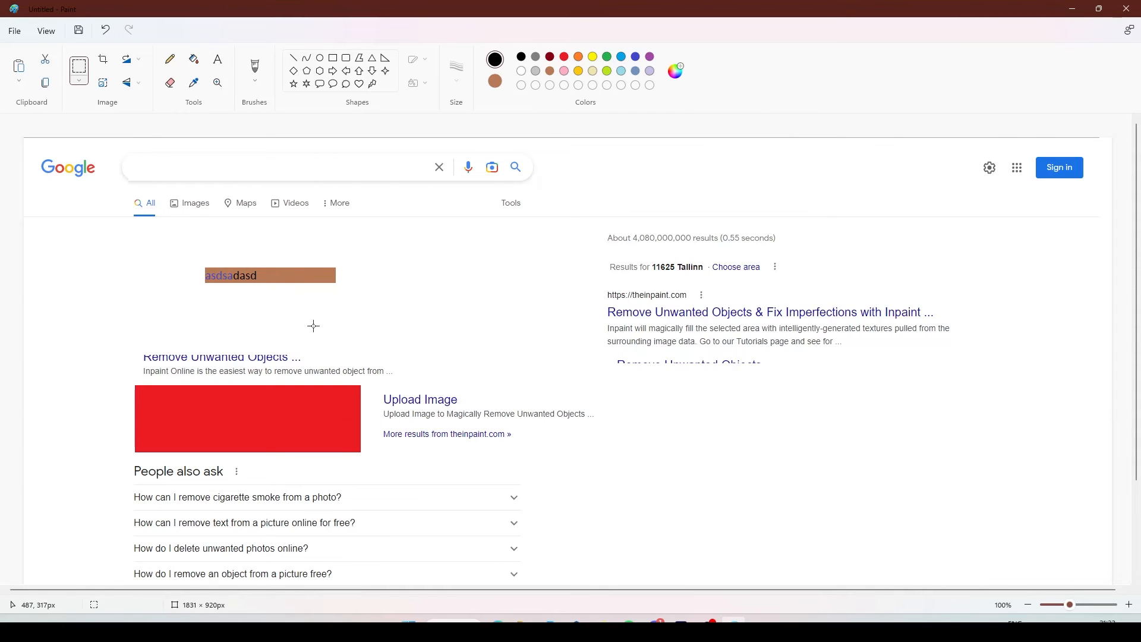
# Step: Try a rectangular selection around the brown text block and undo the last change
pyautogui.moveTo(195, 263); pyautogui.dragTo(317, 281)
pyautogui.hotkey('ctrl', 'z')
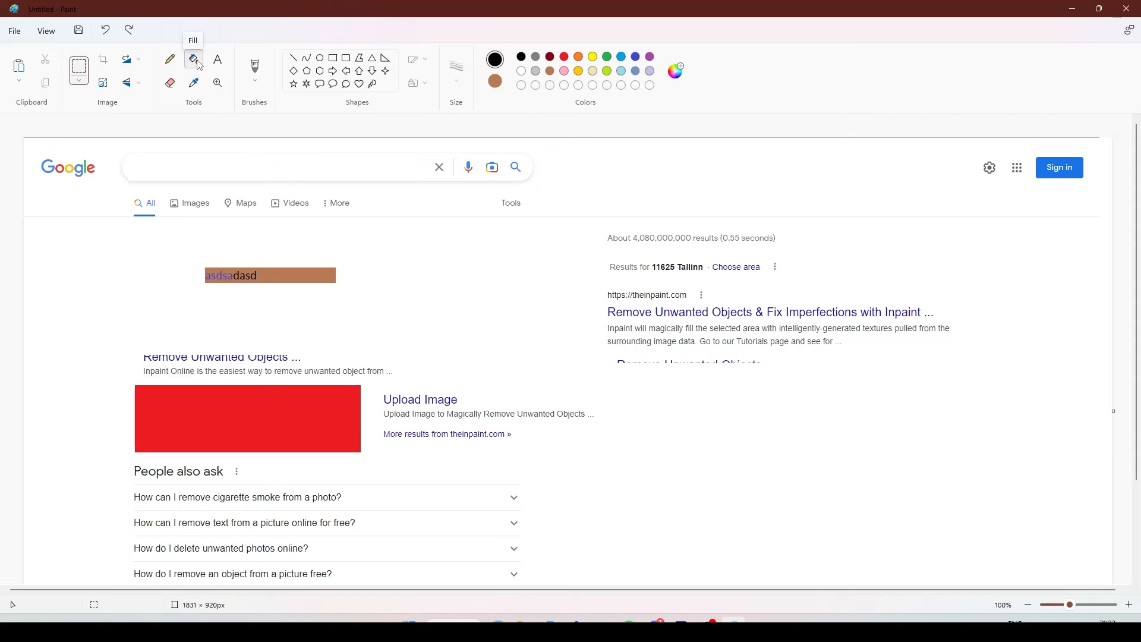
# Step: Choose the rectangle shape with solid fill, and undo a small trial rectangle drawn beside the brown text block
pyautogui.click(334, 59)
pyautogui.click(424, 85)
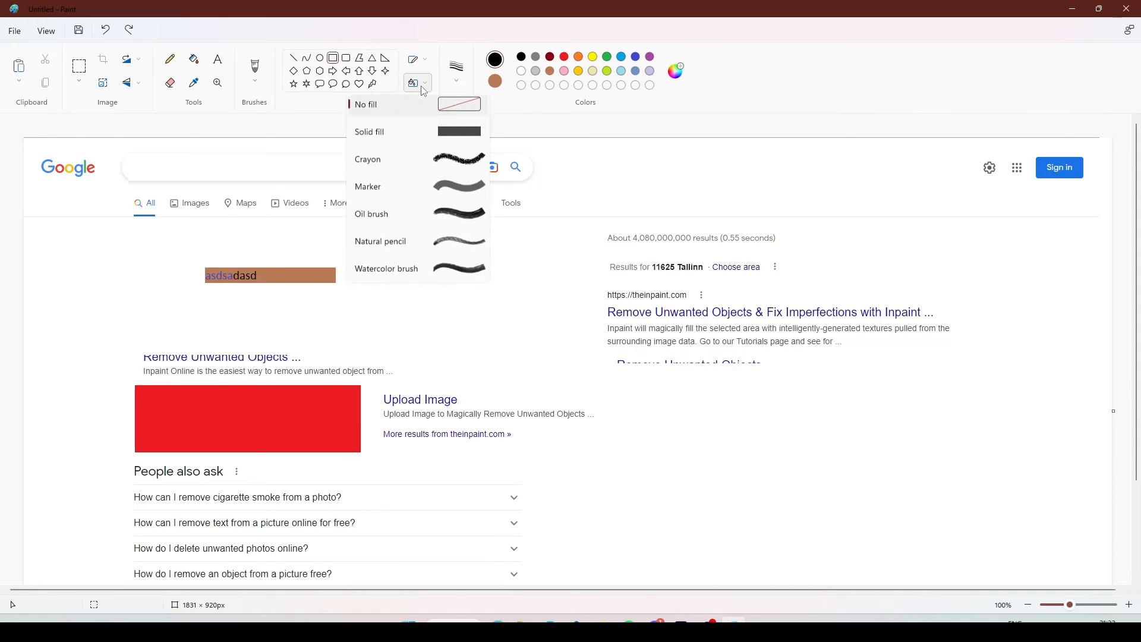
pyautogui.click(444, 139)
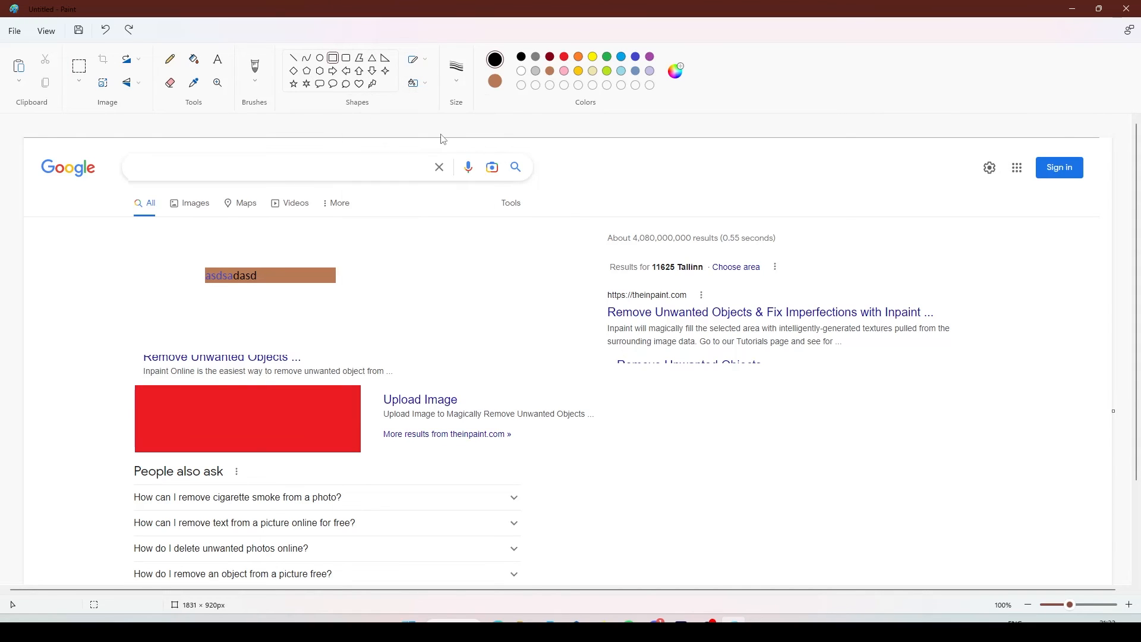
pyautogui.moveTo(371, 244); pyautogui.dragTo(407, 280)
pyautogui.hotkey('ctrl', 'z')
# Step: Draw a rectangle about 319 × 181 px beside the text block, with brown as Color 1 and white as Color 2
pyautogui.click(495, 81)
pyautogui.click(522, 57)
pyautogui.click(495, 60)
pyautogui.click(550, 71)
pyautogui.click(495, 81)
pyautogui.click(521, 70)
pyautogui.moveTo(370, 233)
pyautogui.mouseDown()
pyautogui.moveTo(552, 348)
pyautogui.moveTo(561, 341)
pyautogui.mouseUp()
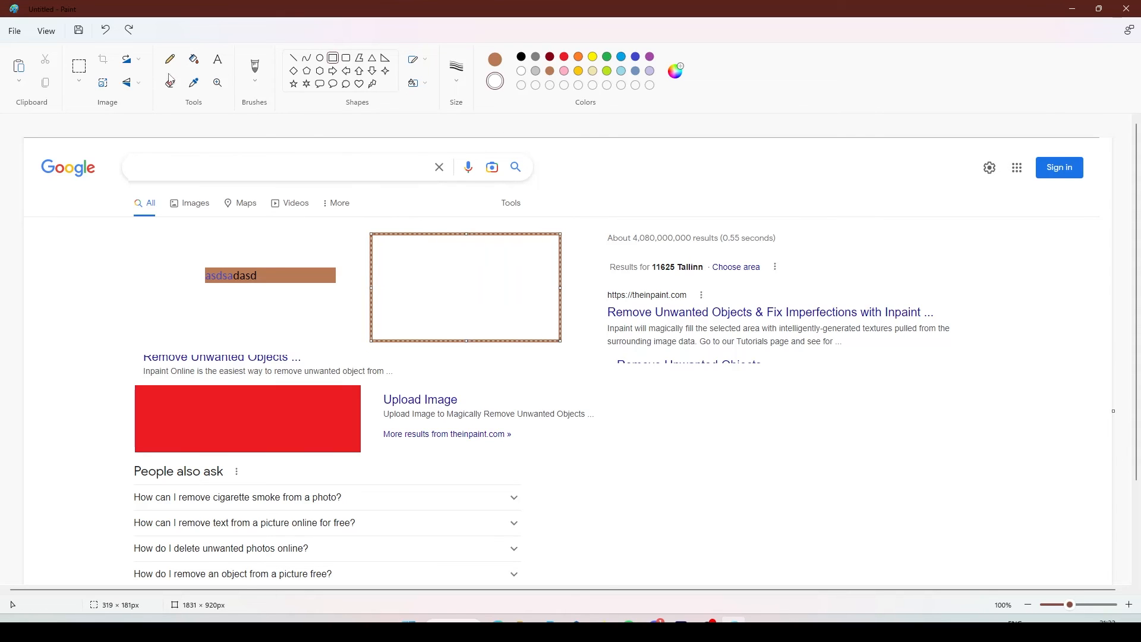
# Step: Set Color 2 to black, fill the rectangle's interior with brown using the Fill tool, and undo the fill
pyautogui.click(194, 59)
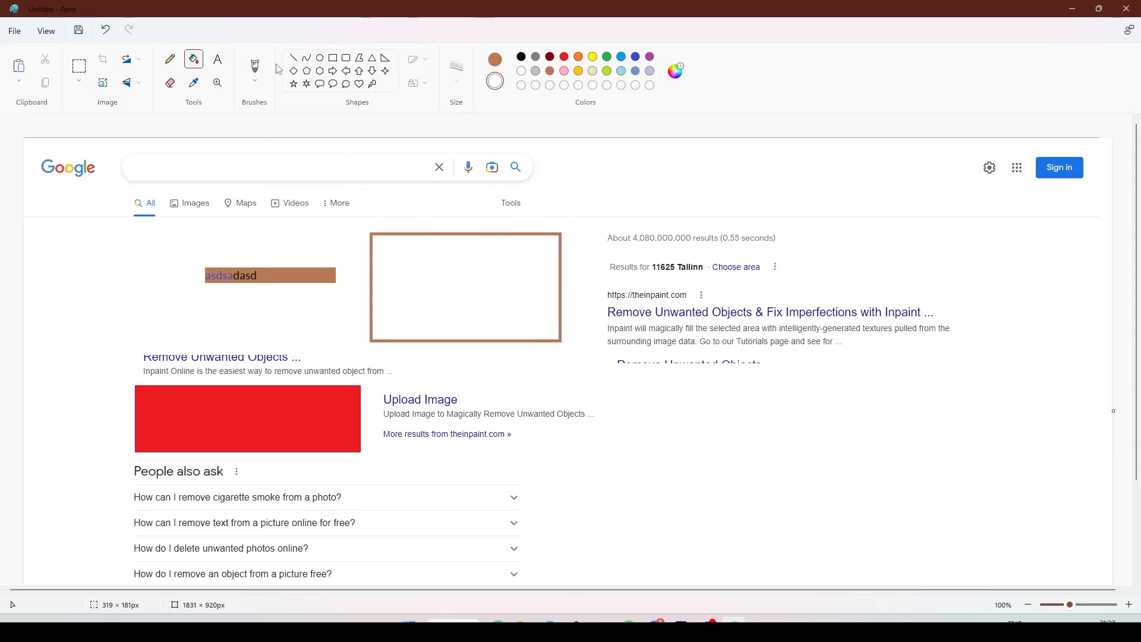
pyautogui.rightClick(522, 59)
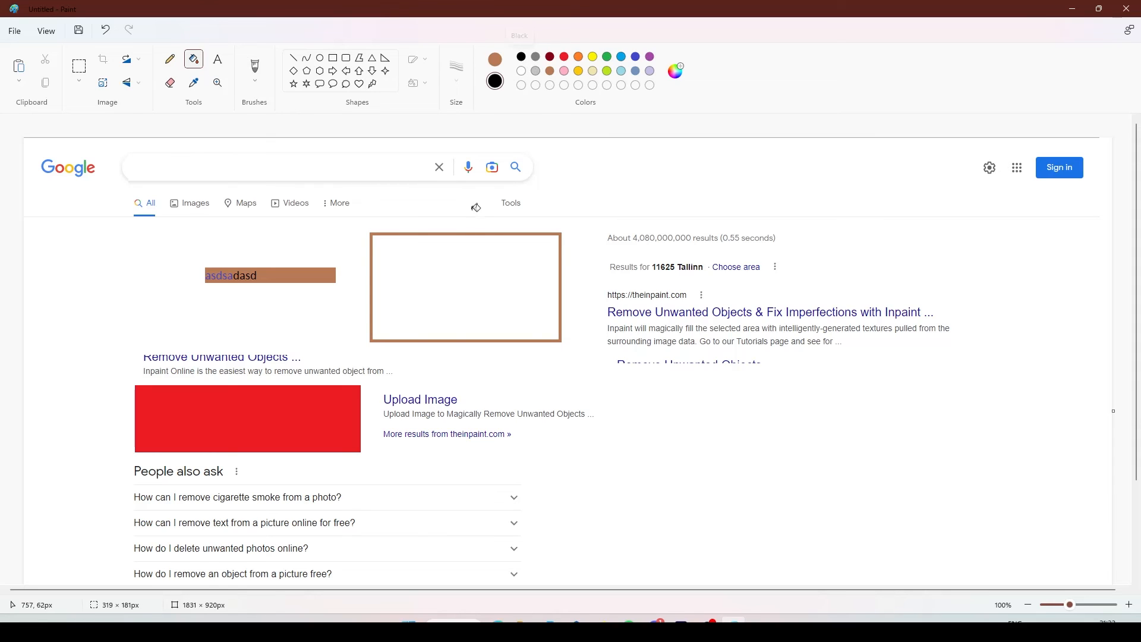
pyautogui.click(466, 271)
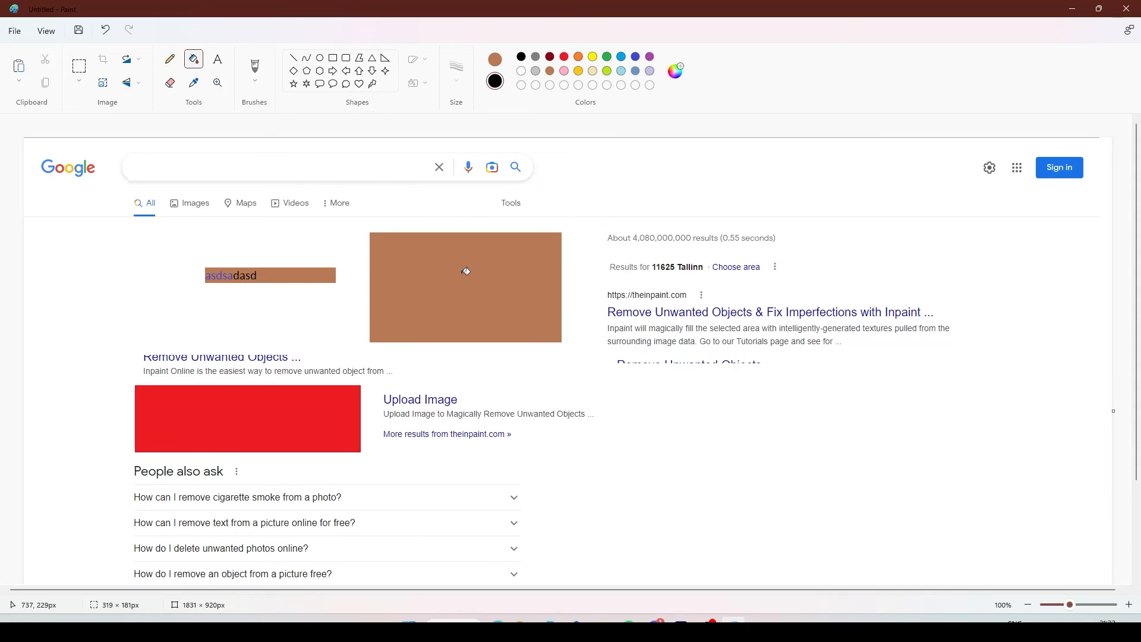
pyautogui.hotkey('ctrl', 'z')
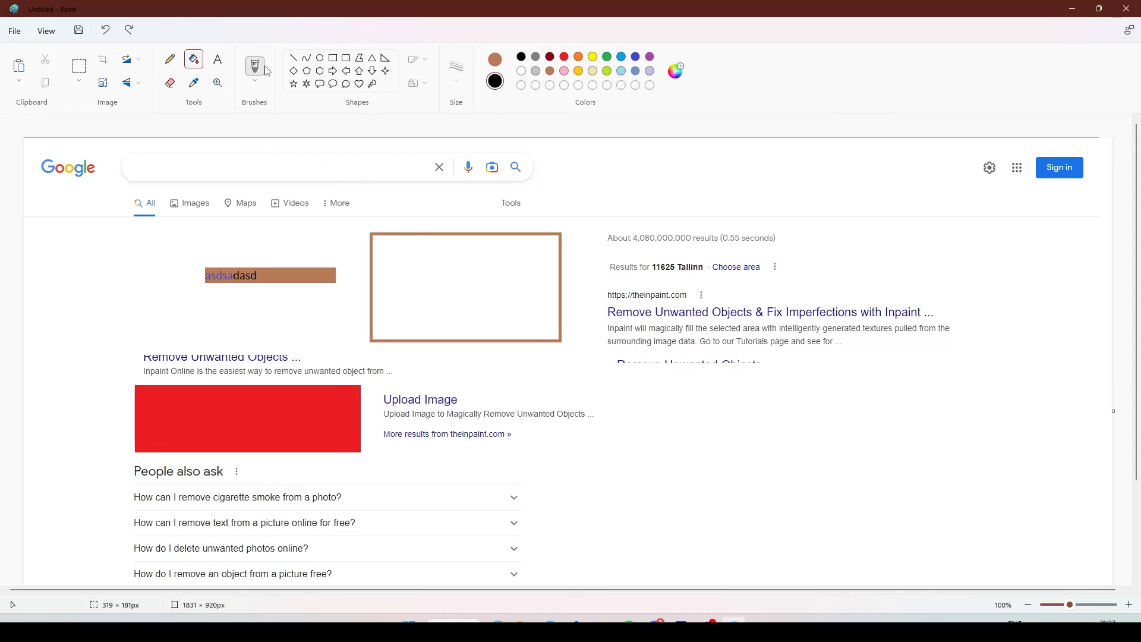
# Step: Draw a white, nearly vertical line about 83 px long across the rectangle's lower border to cut a gap in it
pyautogui.click(293, 57)
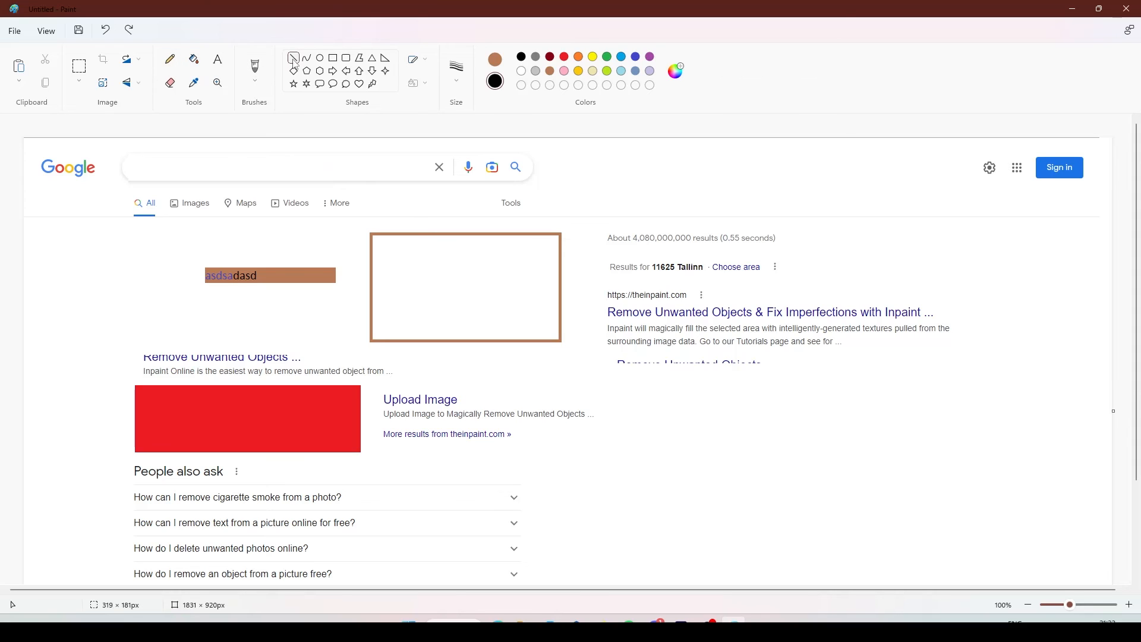
pyautogui.click(521, 71)
pyautogui.moveTo(499, 331); pyautogui.dragTo(504, 349)
# Step: Set Color 1 to black, fill the inside of the gapped rectangle with the Fill tool, and undo the fill
pyautogui.click(194, 59)
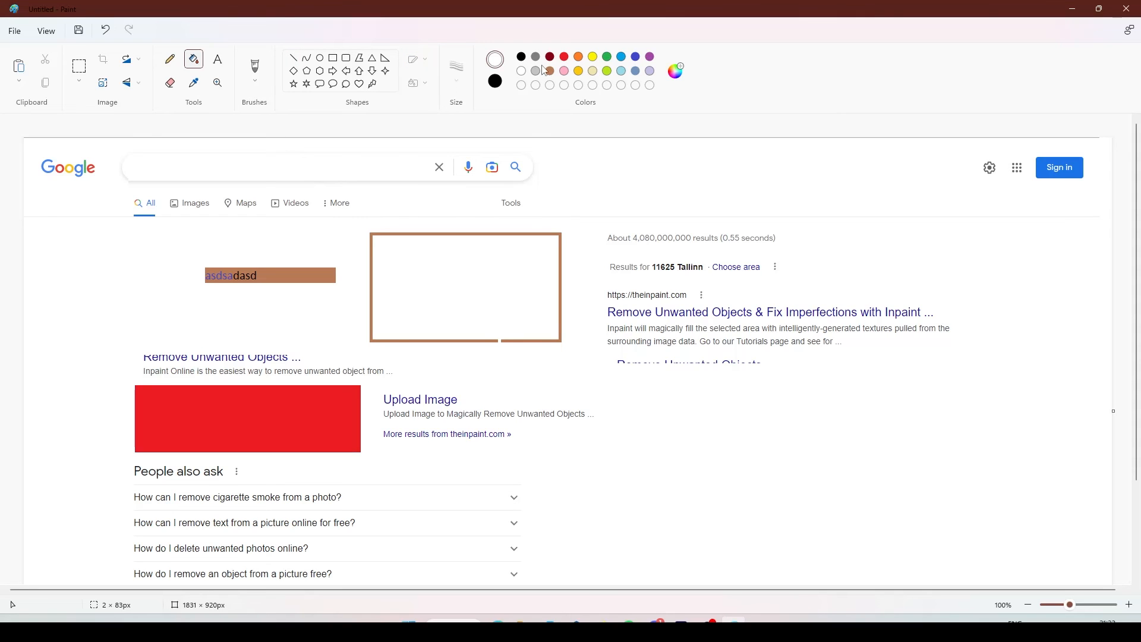
pyautogui.click(522, 57)
pyautogui.click(492, 281)
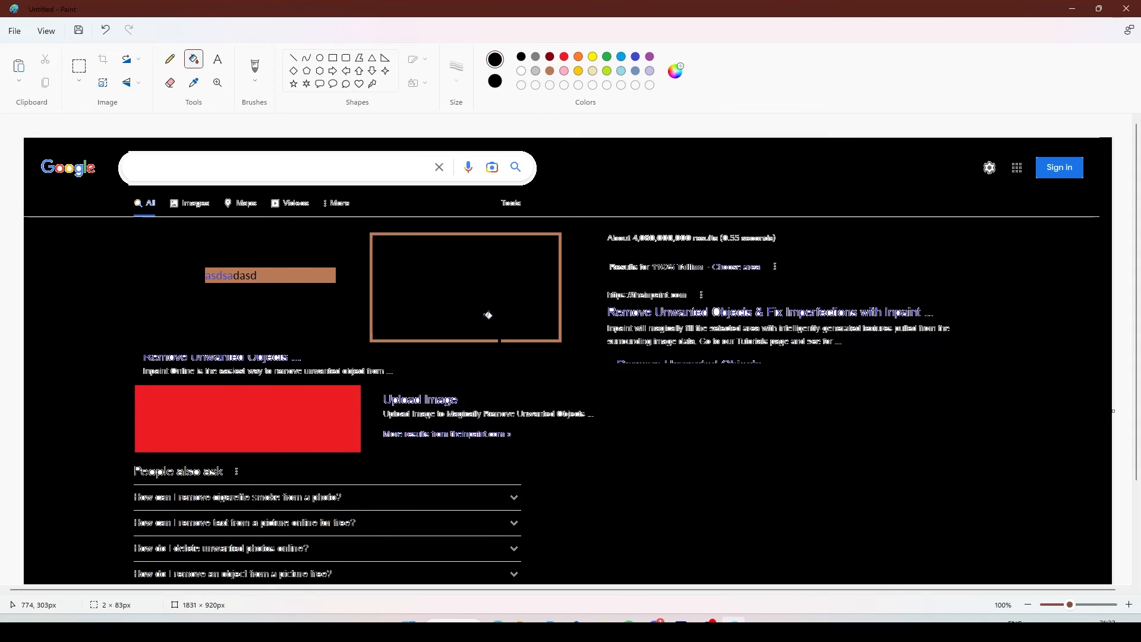
pyautogui.hotkey('ctrl', 'z')
# Step: Close the gap in the lower border with a horizontal black line about 85 px long and fill the rectangle's interior black
pyautogui.click(293, 58)
pyautogui.moveTo(481, 340); pyautogui.dragTo(533, 340)
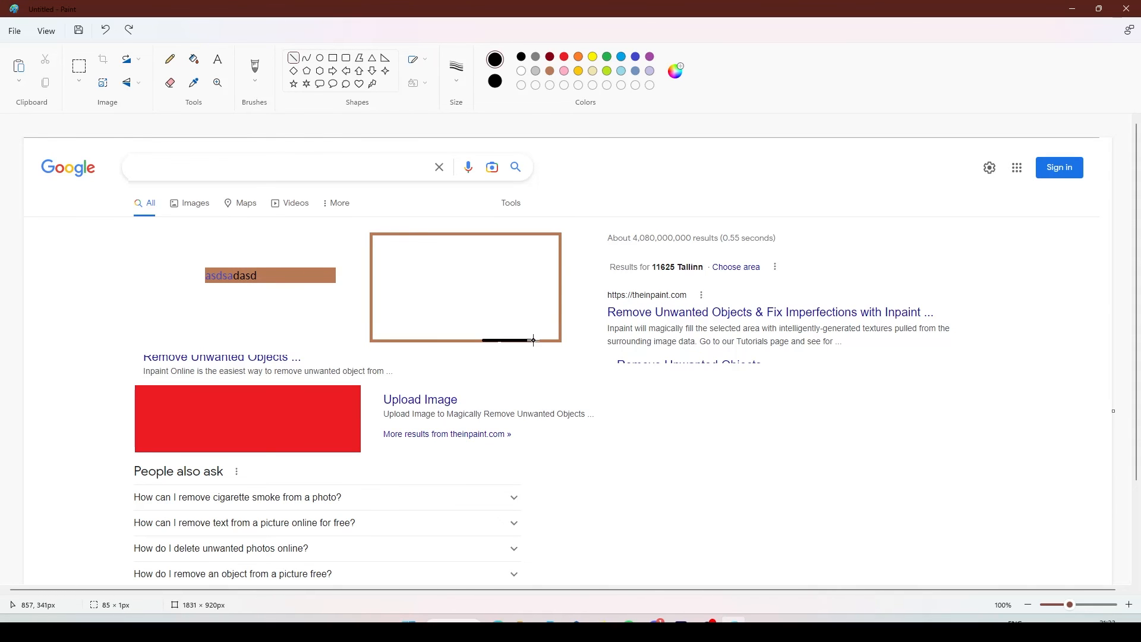
pyautogui.click(194, 59)
pyautogui.click(441, 267)
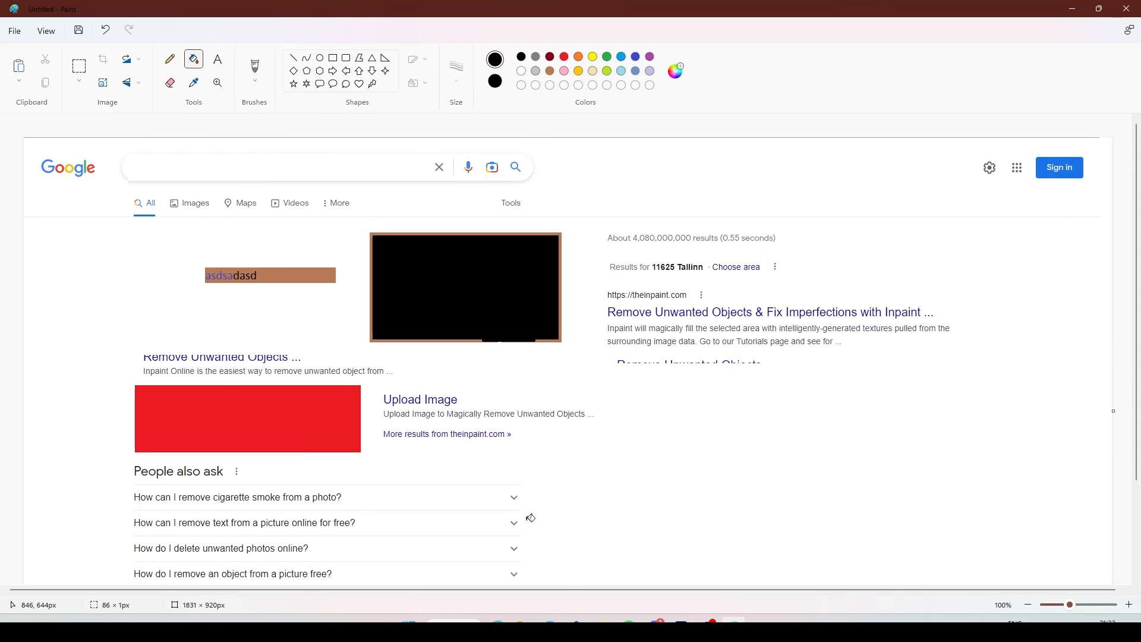